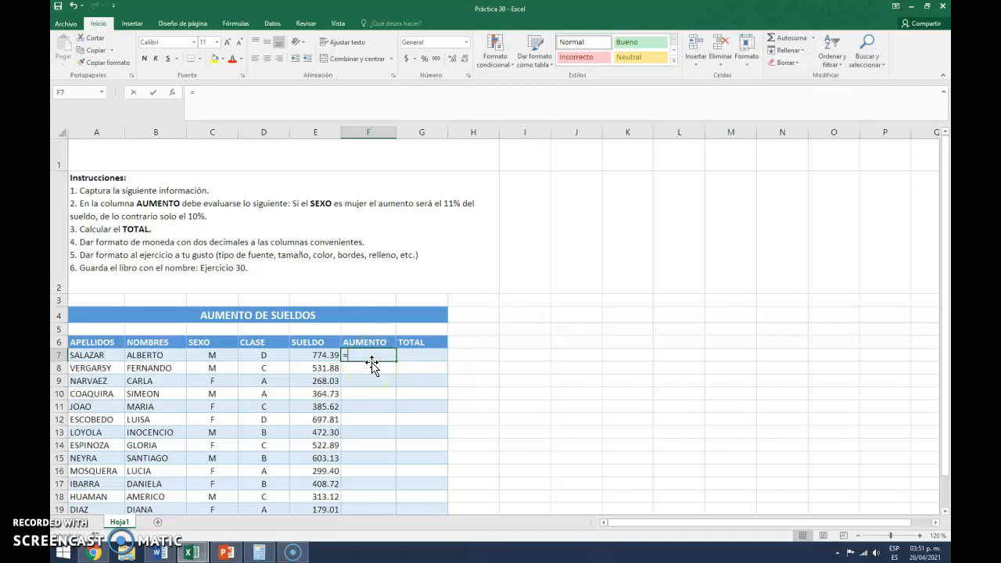
- Start an SI formula in F7 that tests C7="F" and begins its value-if-true argument with E7*
text(=)
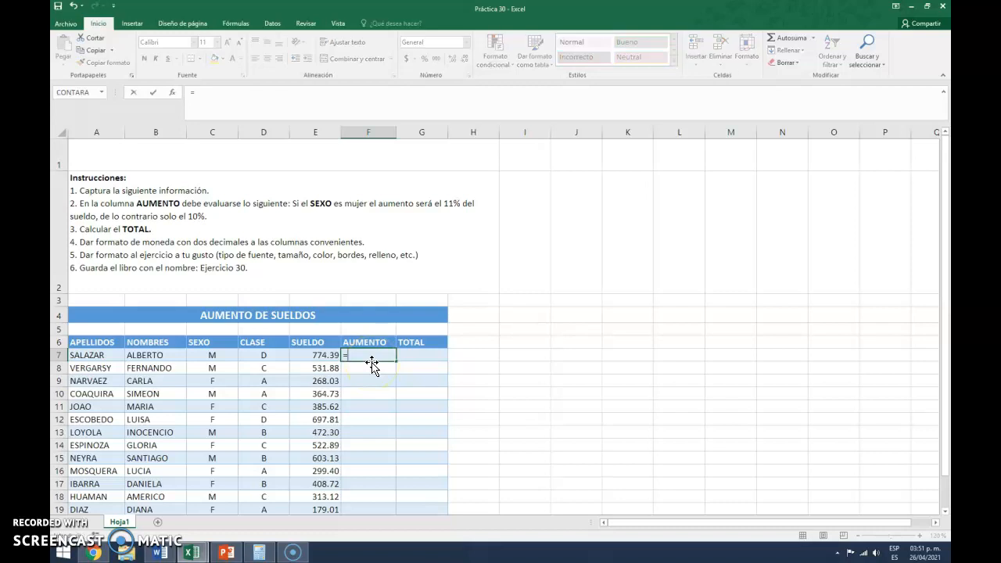
text(SI)
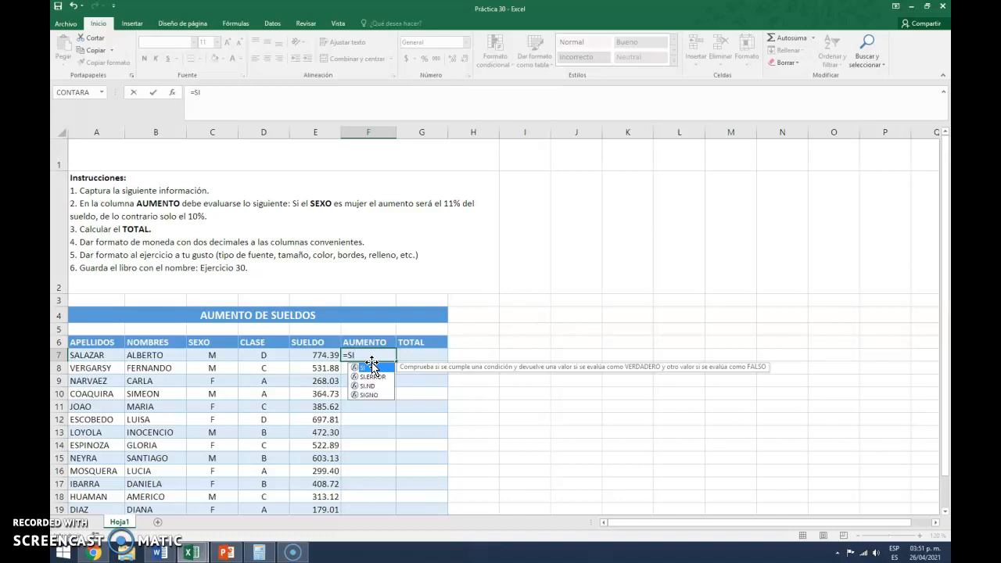
double_click(372, 364)
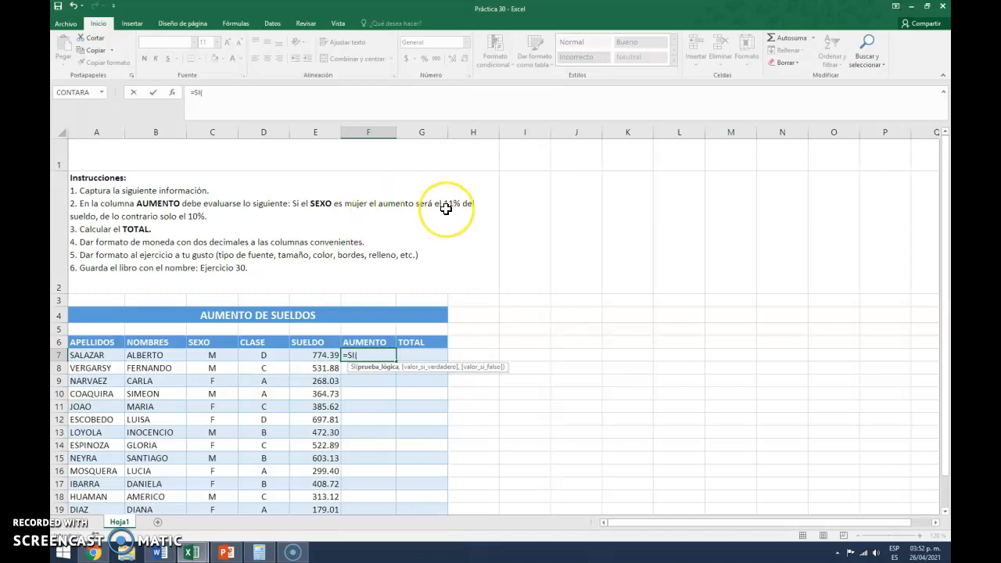
click(216, 357)
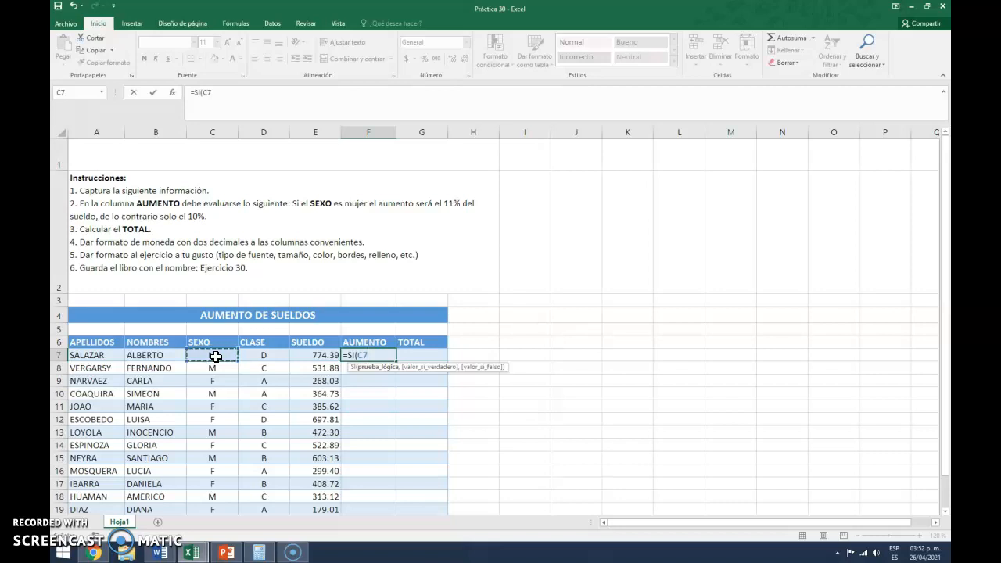
text(="F")
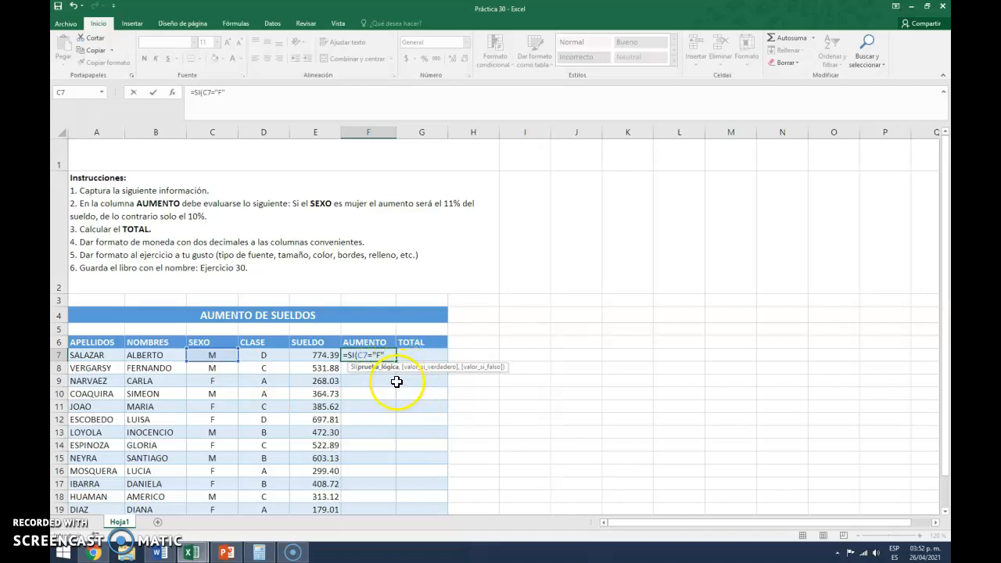
text(,)
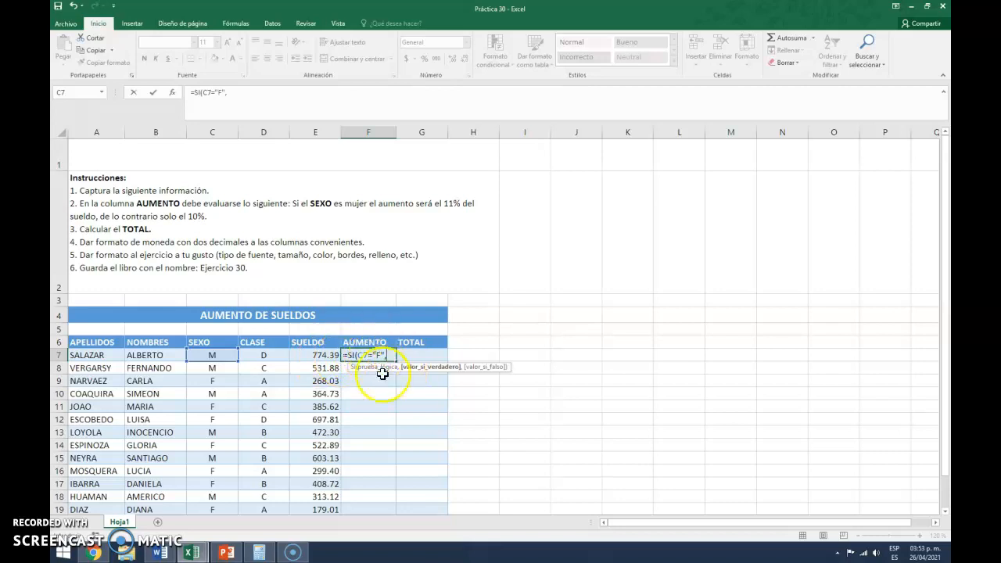
click(311, 355)
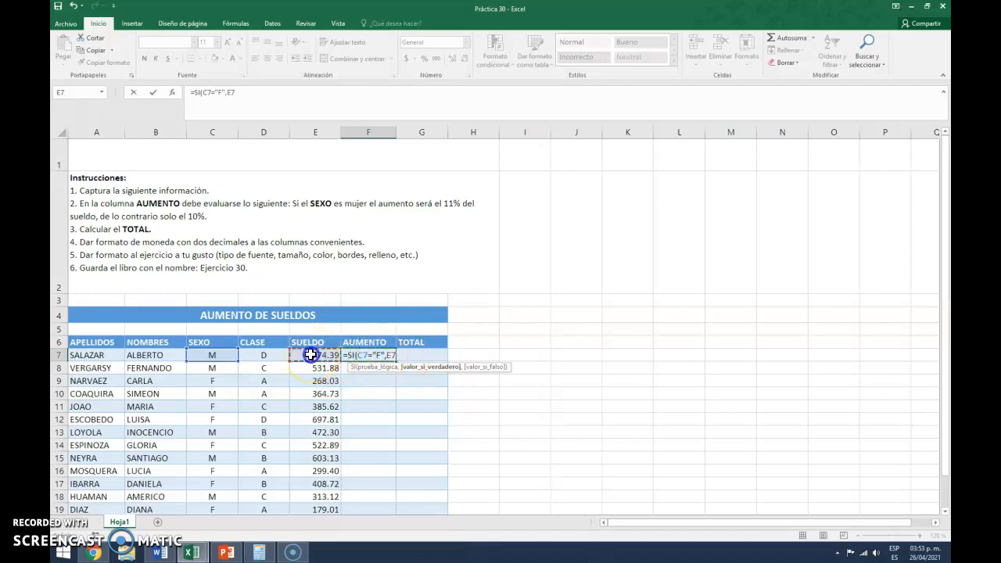
text(*11%)
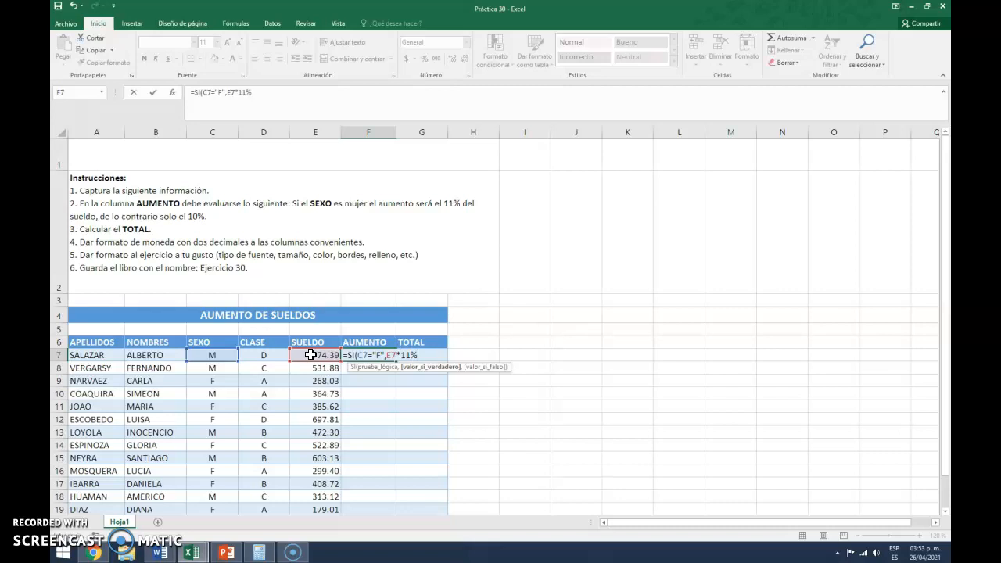
key(BackSpace)
key(BackSpace)
key(BackSpace)
- Complete the F7 formula with .11 as the true value's multiplier and E7*.10 as the value if false
text(.11)
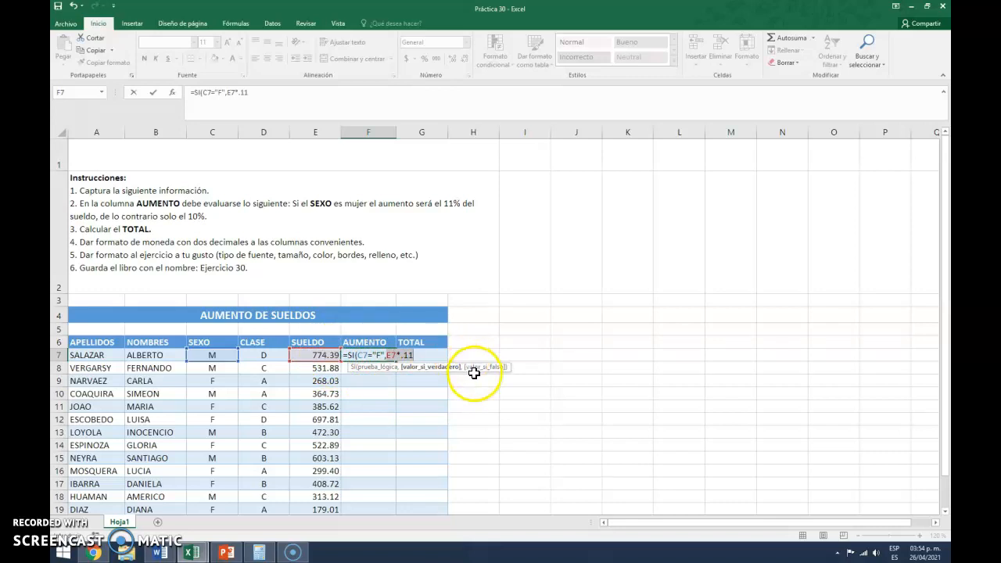
text(,)
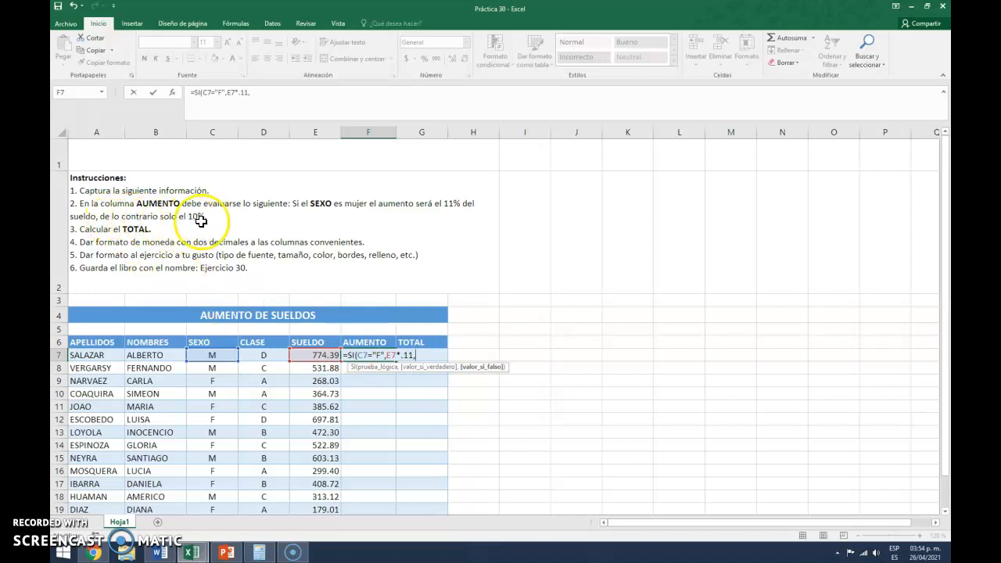
click(320, 357)
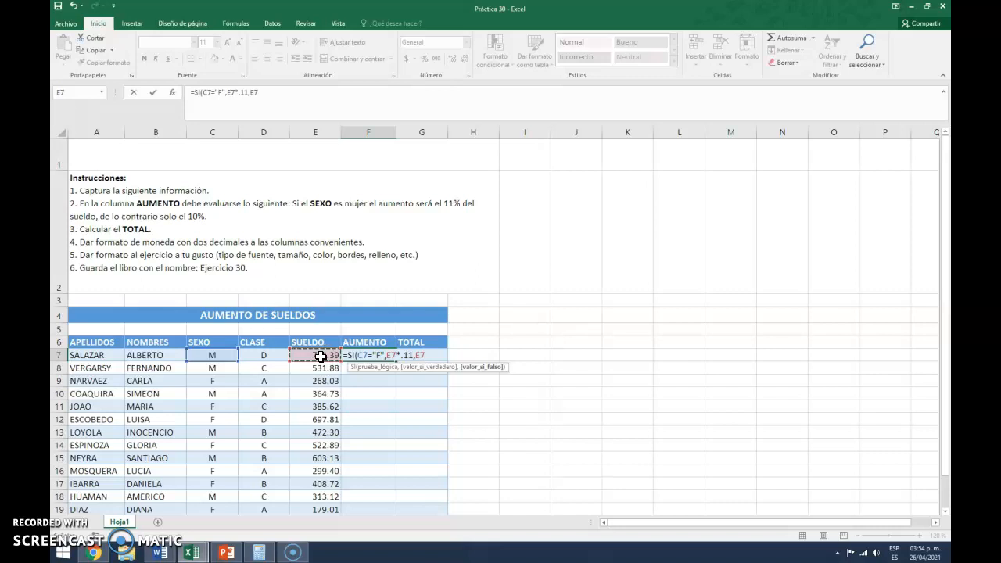
text(*.10)
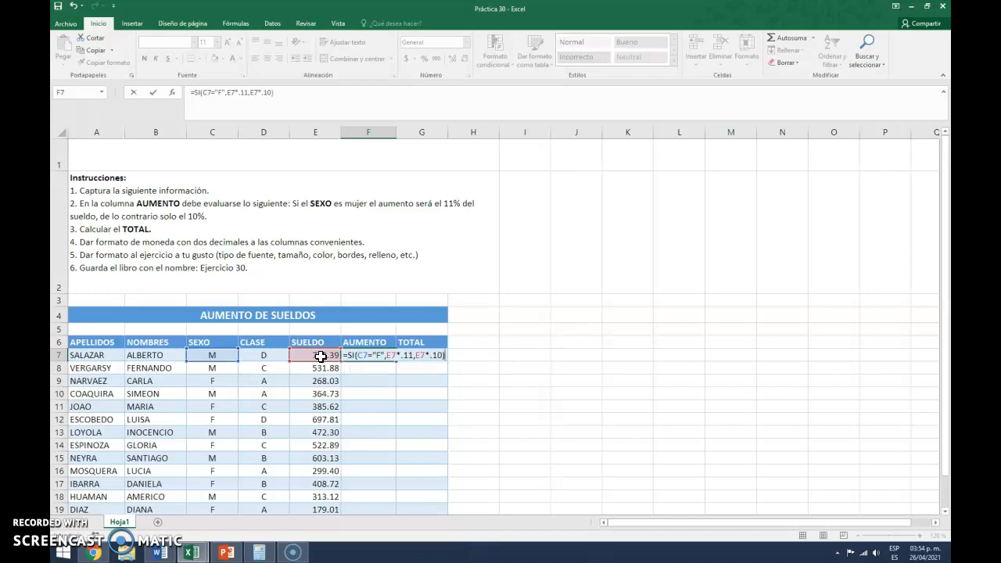
key(Return)
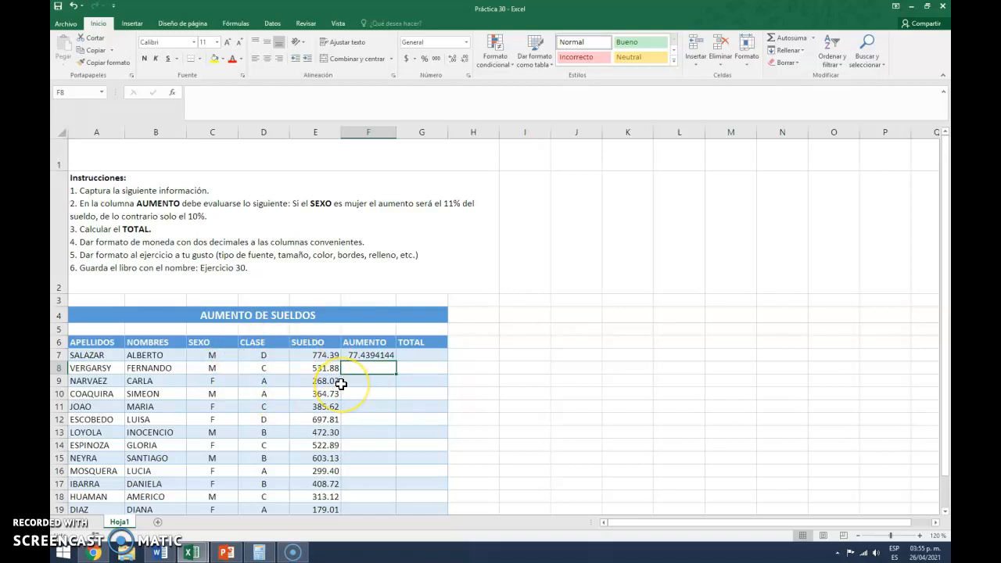
- Review the logical test, value-if-true and value-if-false arguments of the SI formula in F7
click(369, 356)
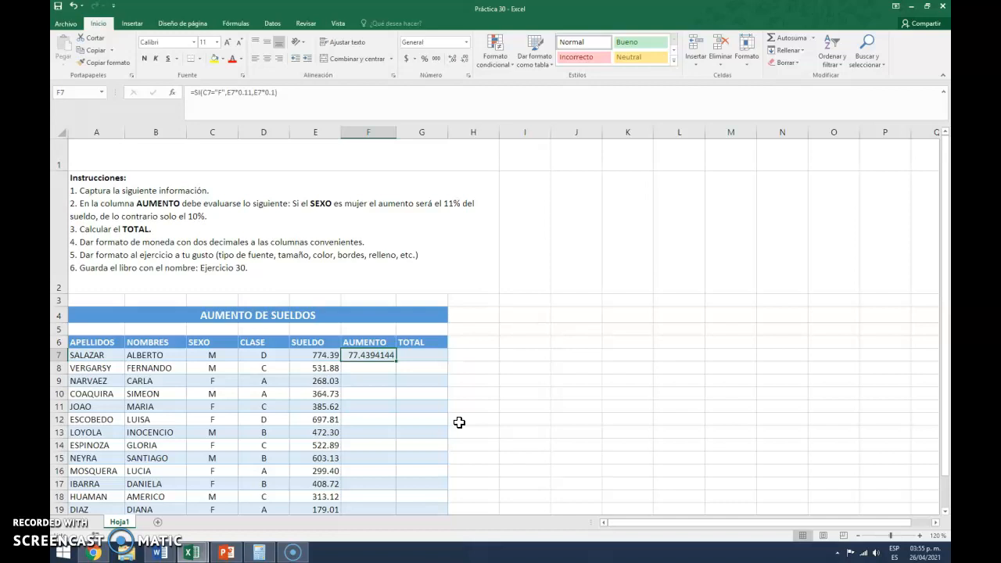
key(F2)
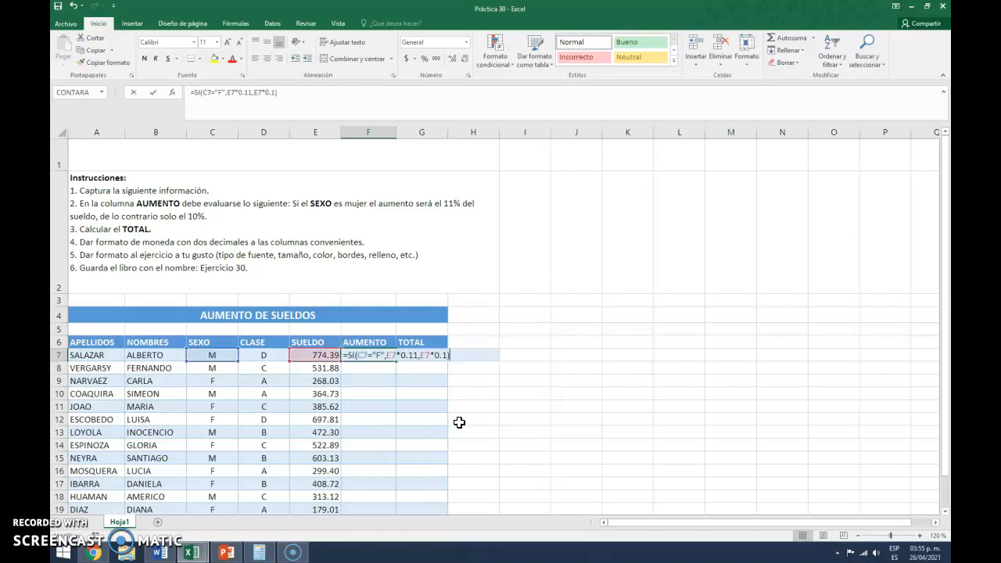
click(363, 356)
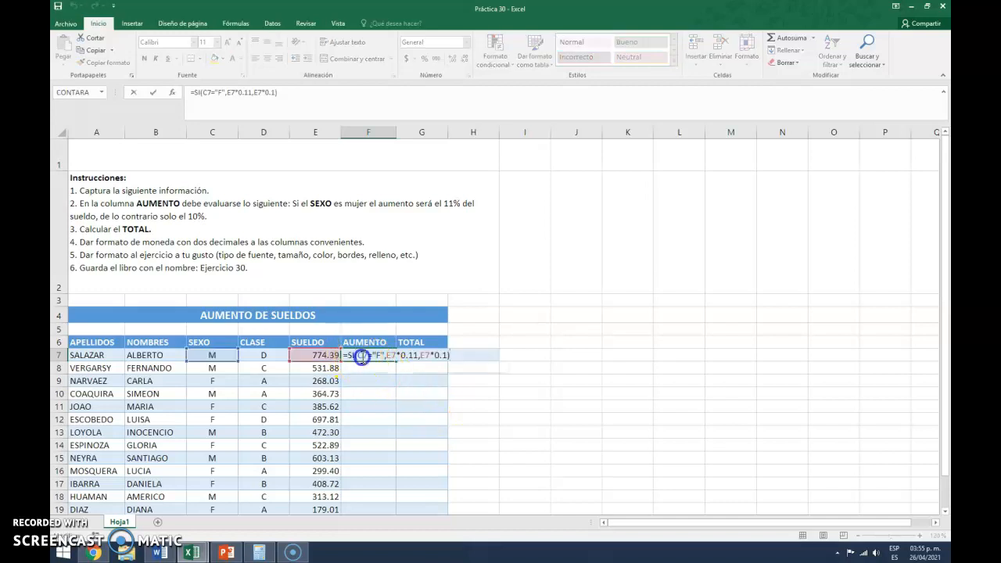
click(371, 367)
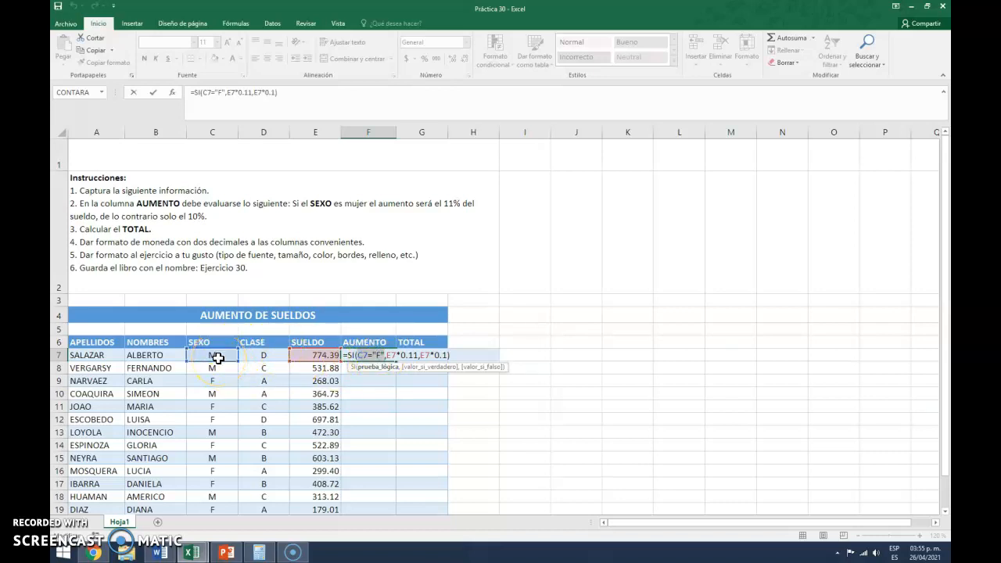
click(391, 362)
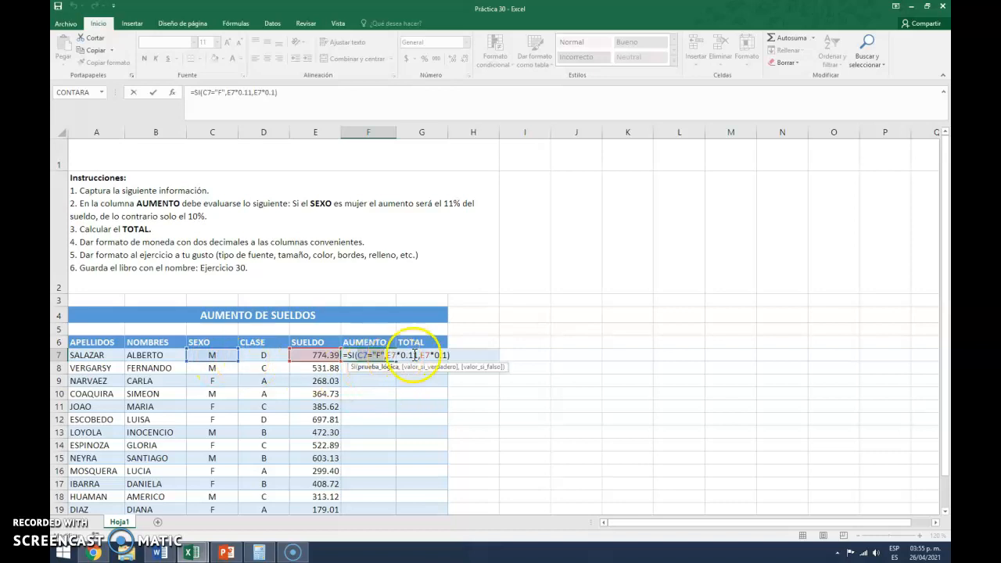
click(481, 368)
click(423, 356)
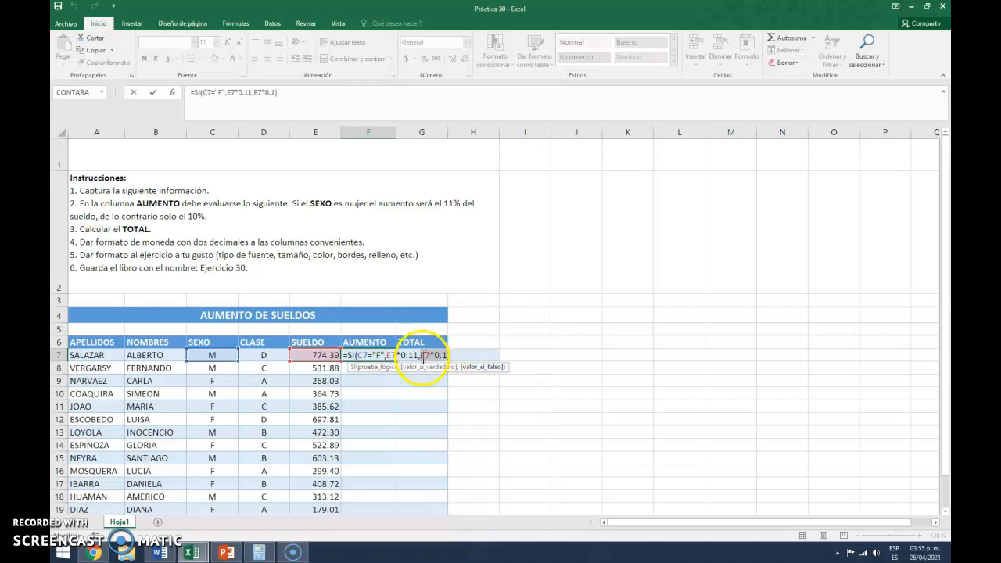
click(321, 355)
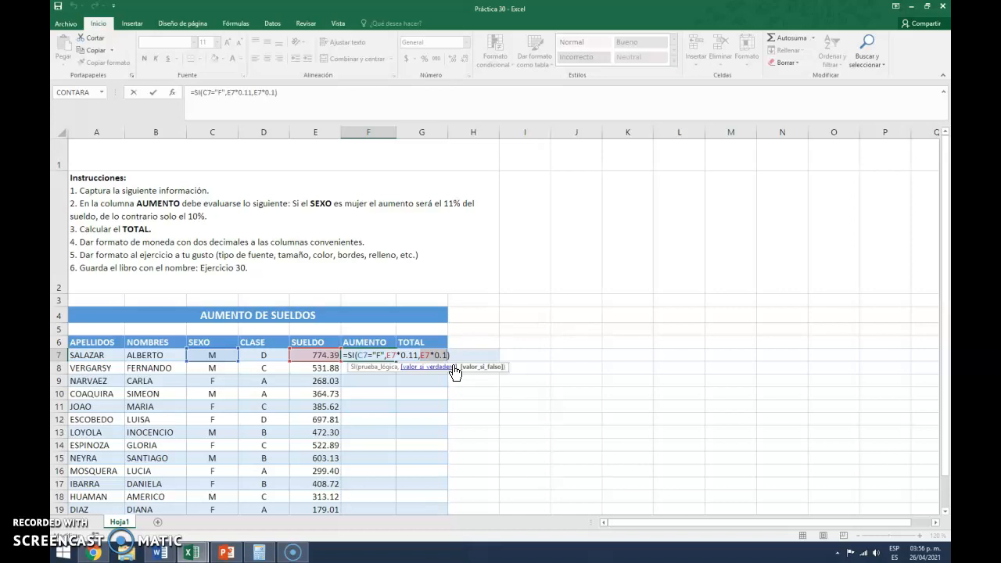
key(Return)
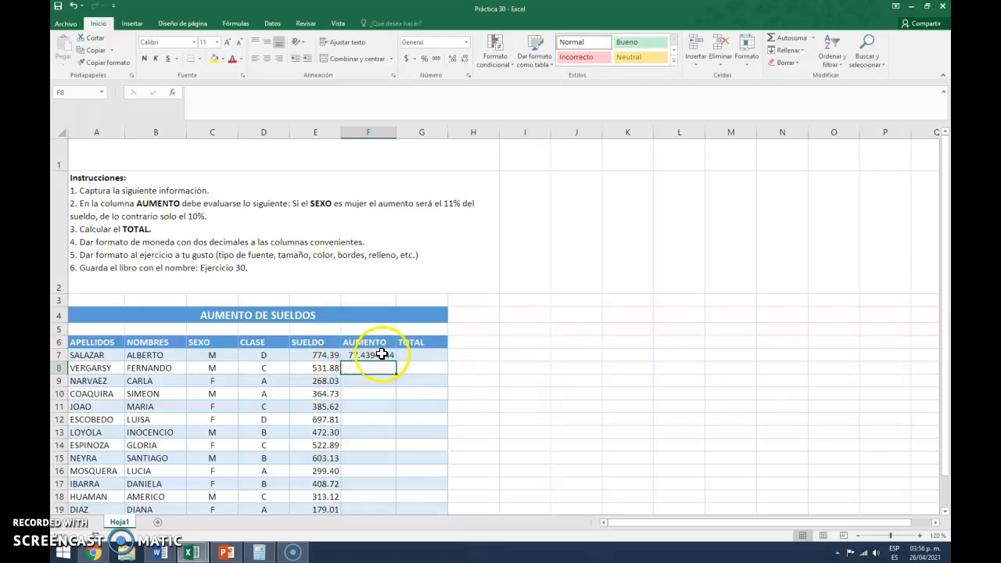
- Fill the AUMENTO formula from F7 down to F21
click(380, 354)
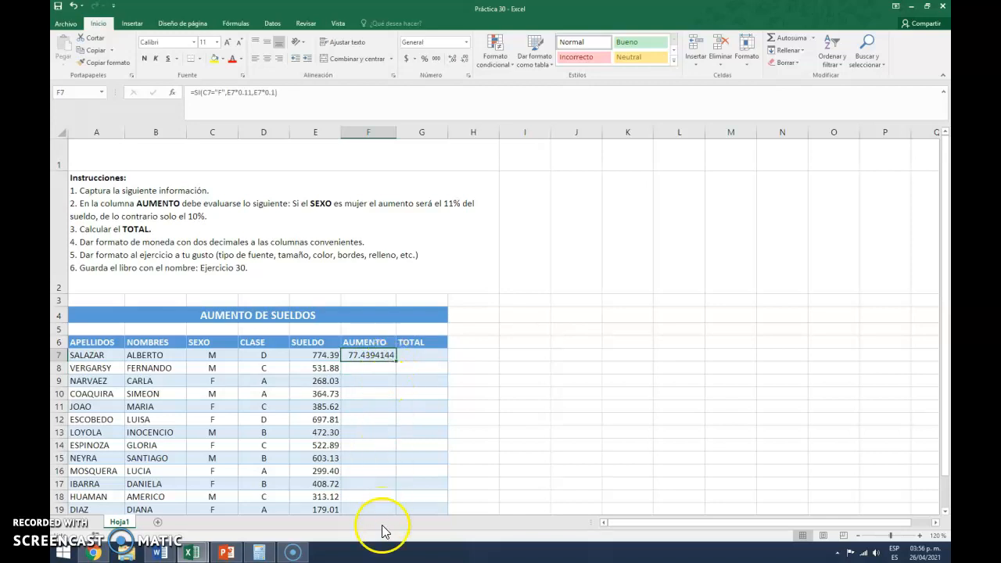
scroll(463, 352, down, 1)
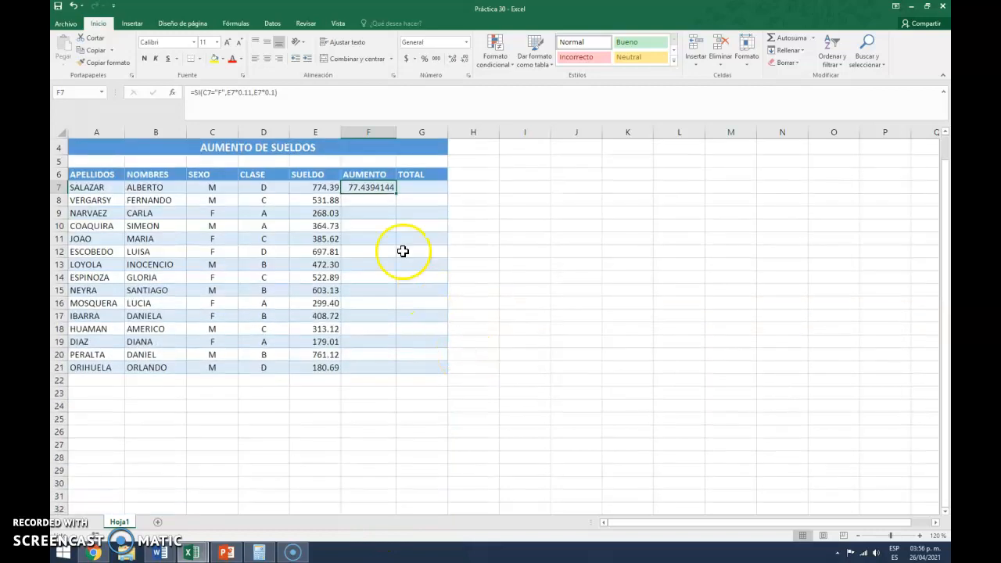
drag(394, 195, 392, 378)
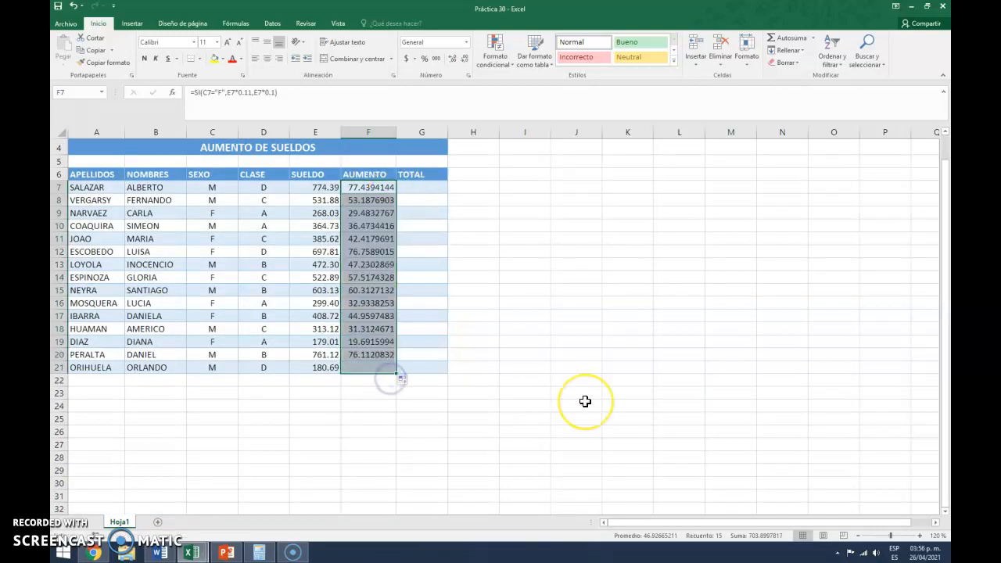
- Check the copied SI formula in F9 against the sex and salary in row 9
scroll(586, 401, up, 1)
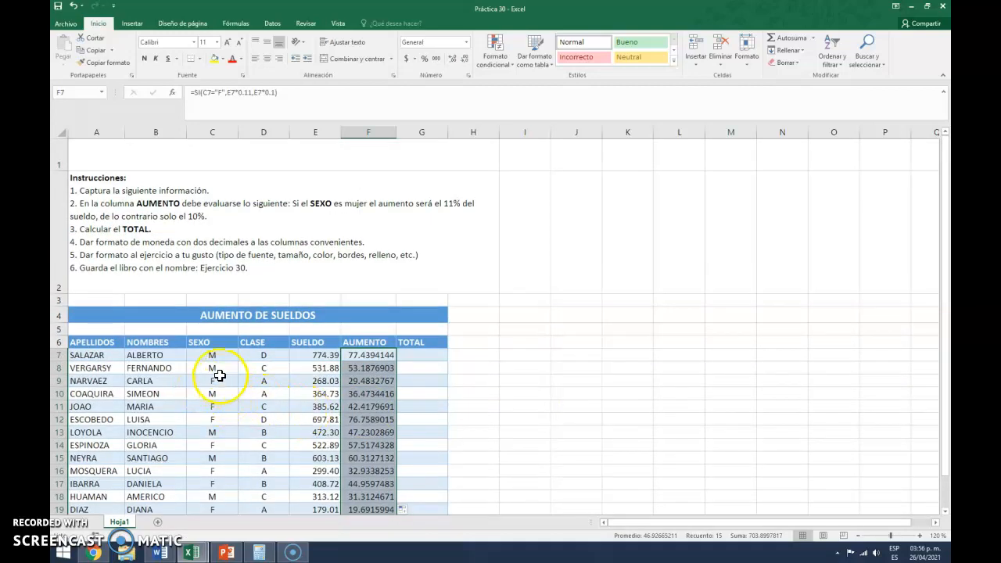
click(372, 383)
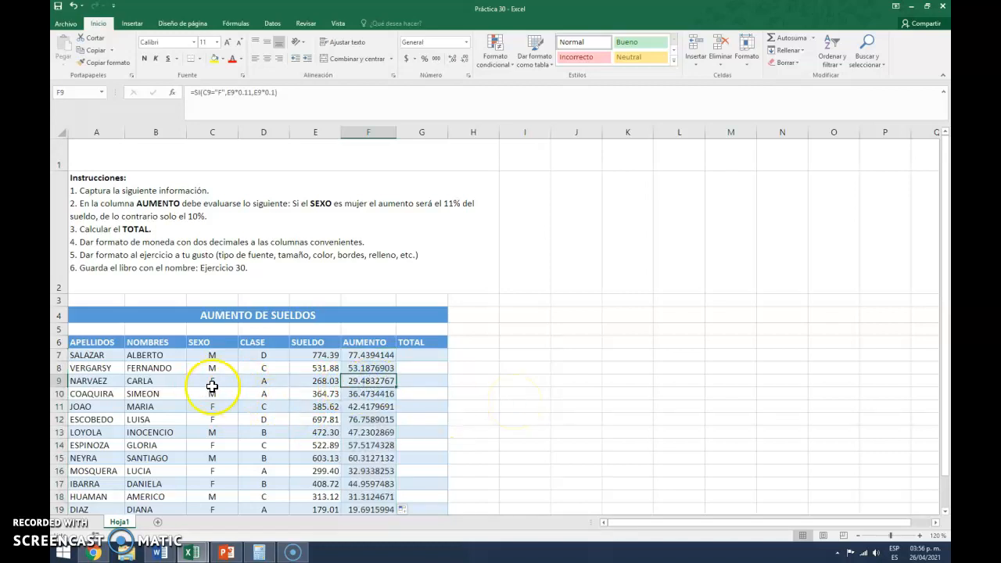
drag(96, 381, 425, 385)
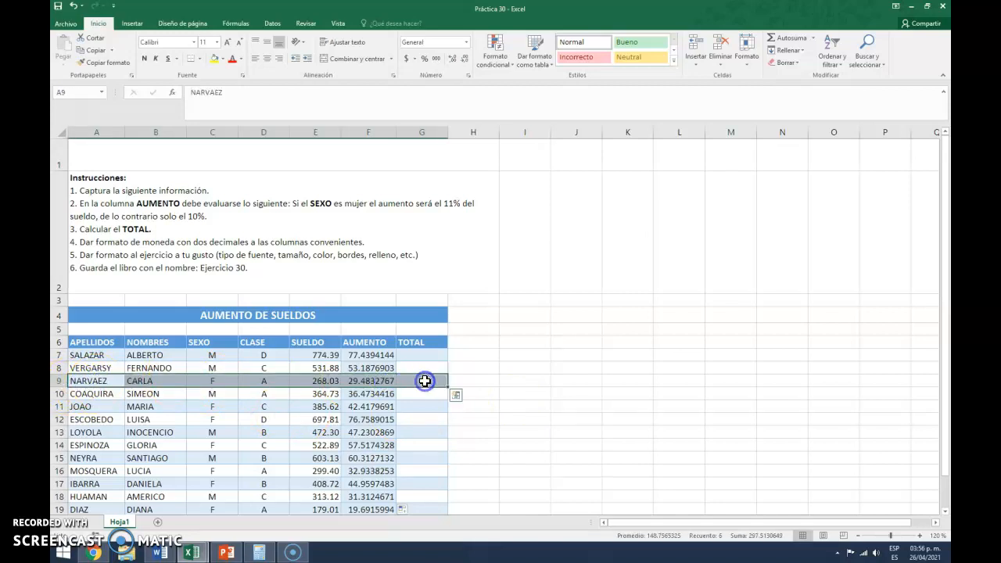
click(368, 381)
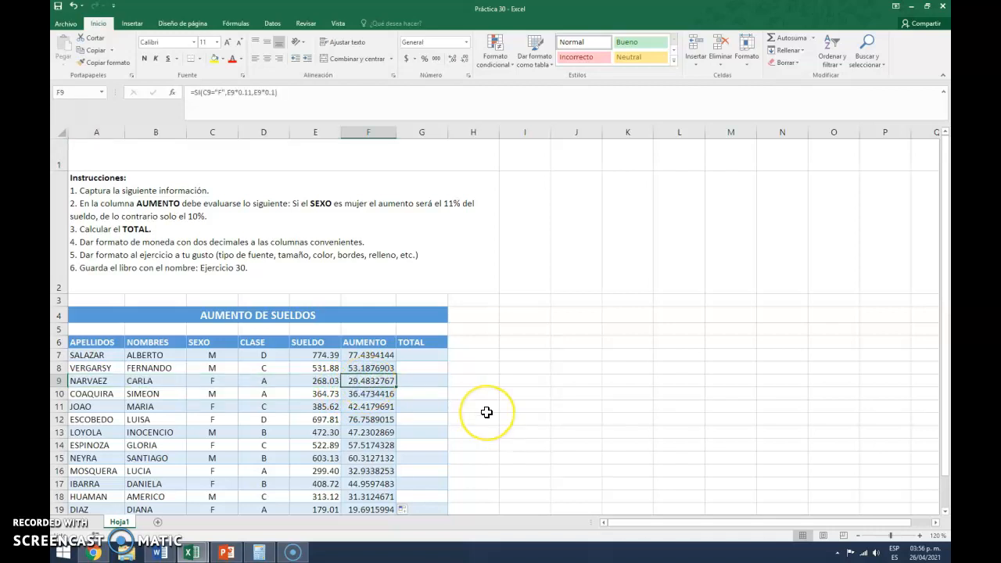
key(F2)
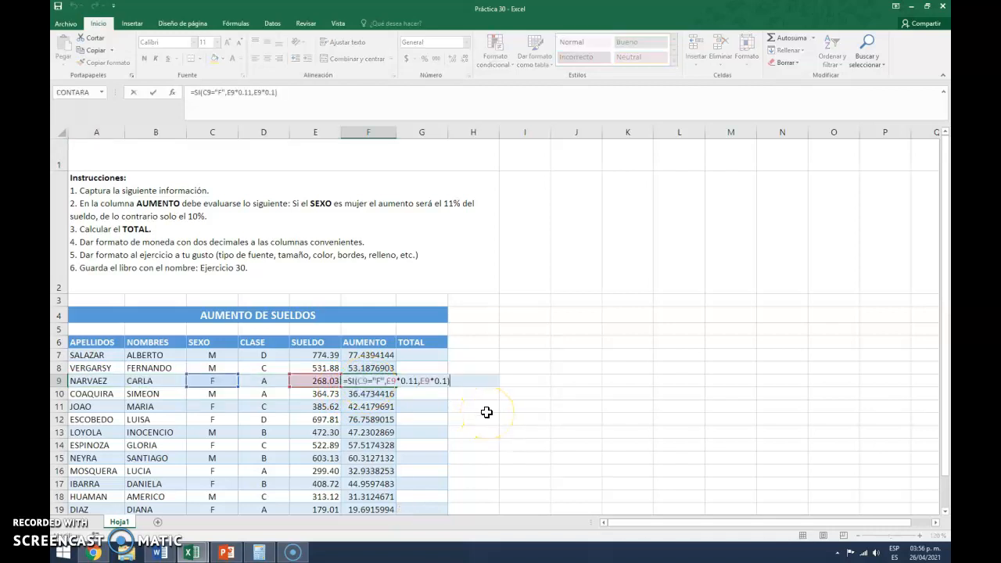
click(367, 382)
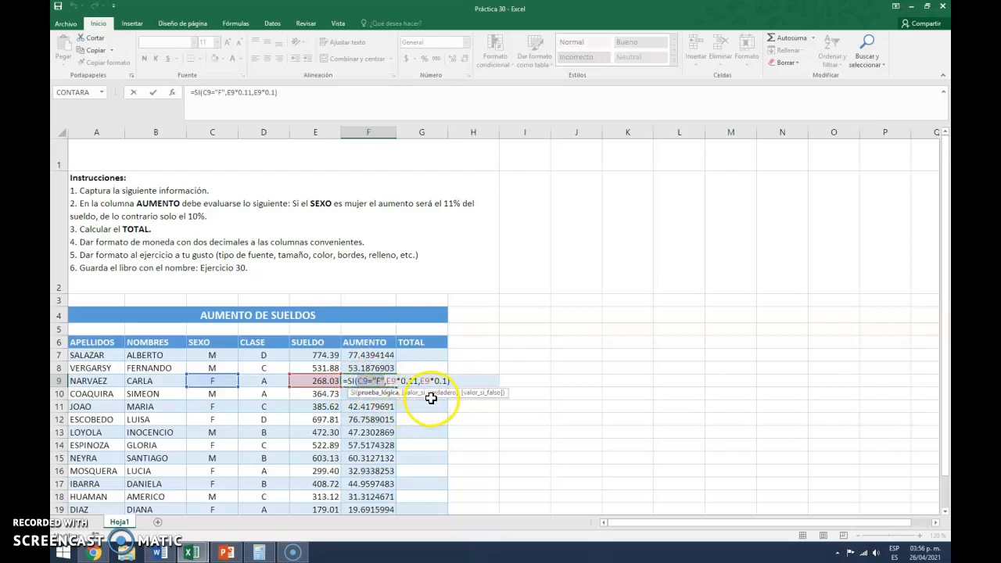
click(436, 399)
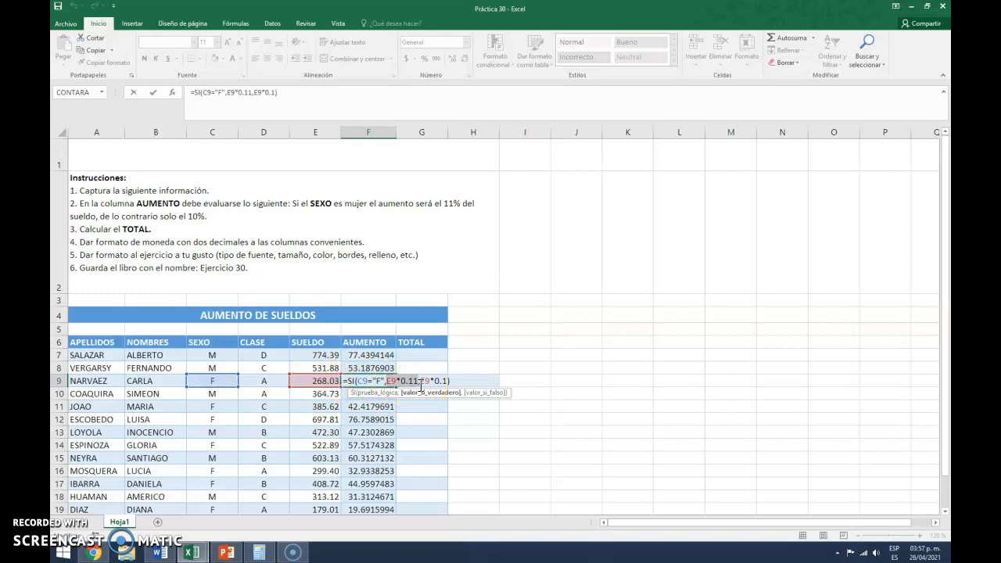
key(Return)
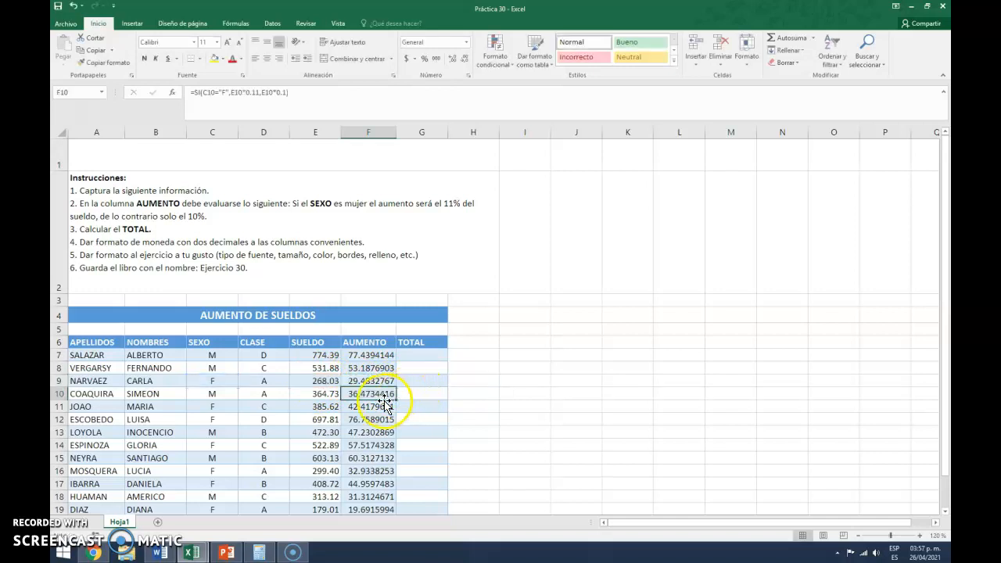
click(365, 381)
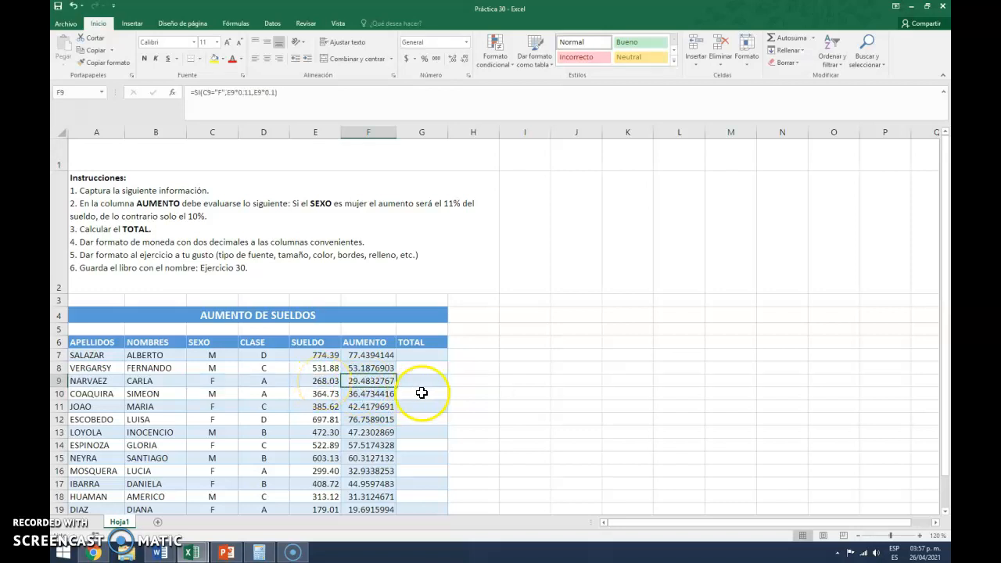
- Enter the formula =E7+F7 in G7 to add the first employee's SUELDO and AUMENTO as TOTAL
click(379, 357)
click(436, 357)
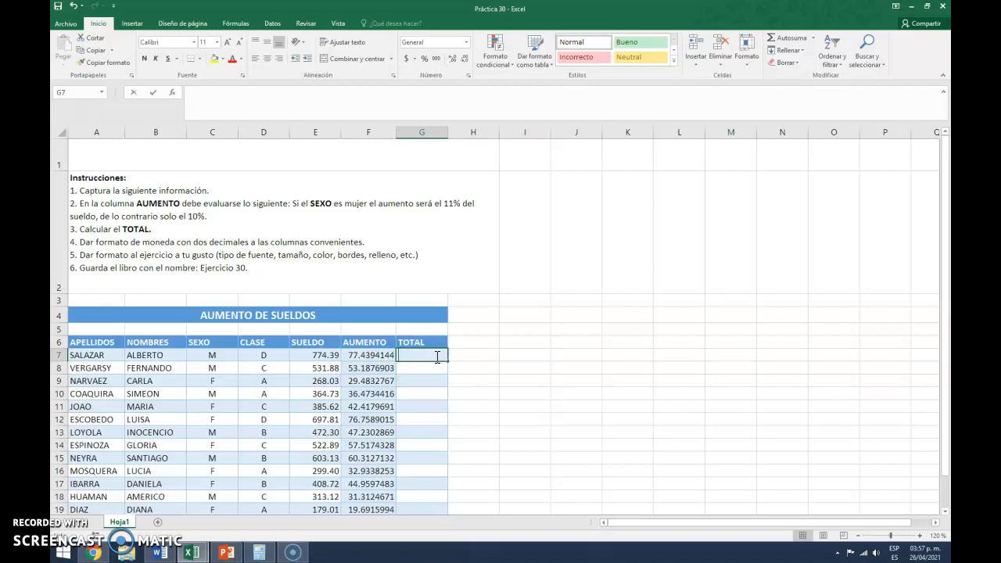
text(=)
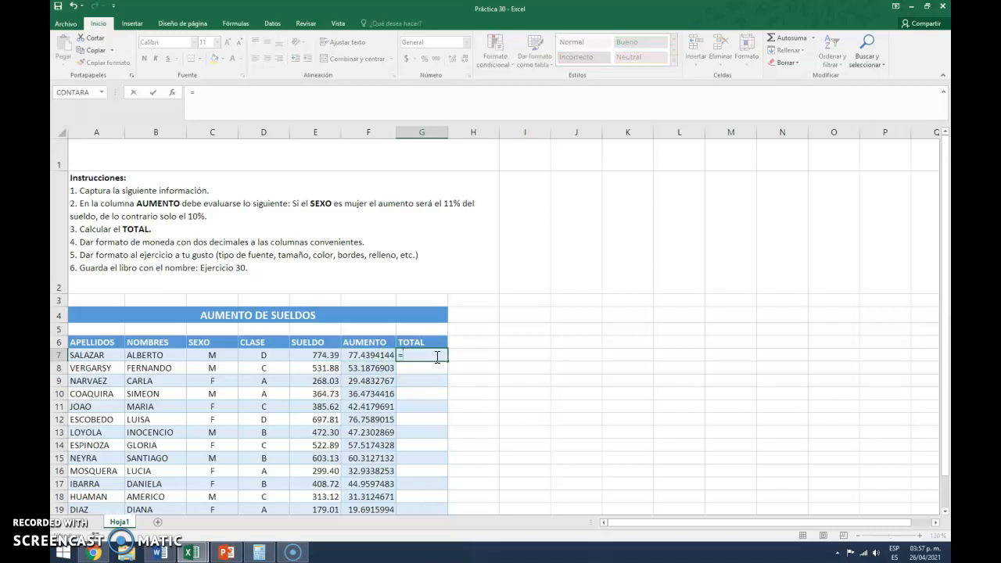
click(313, 356)
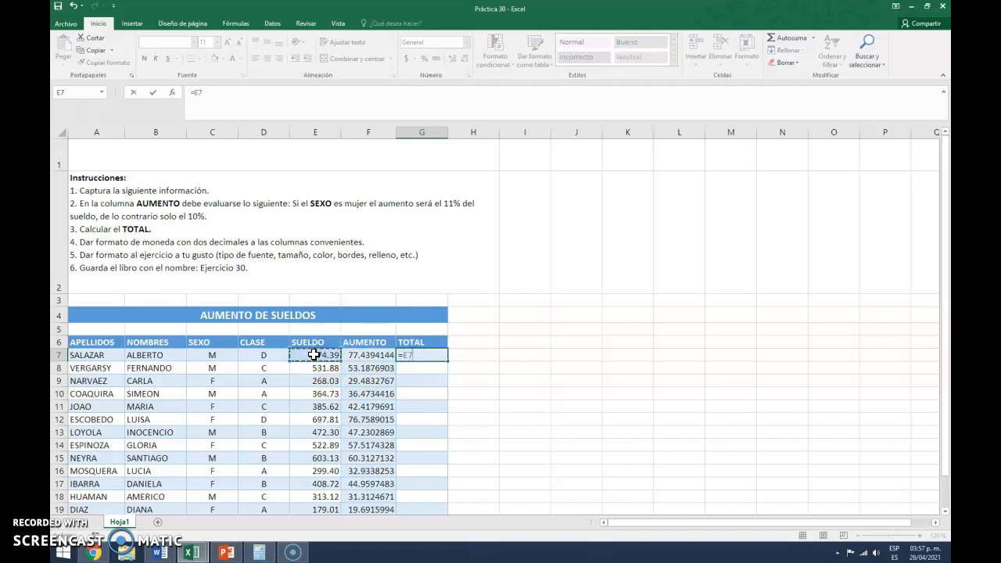
text(+)
click(380, 355)
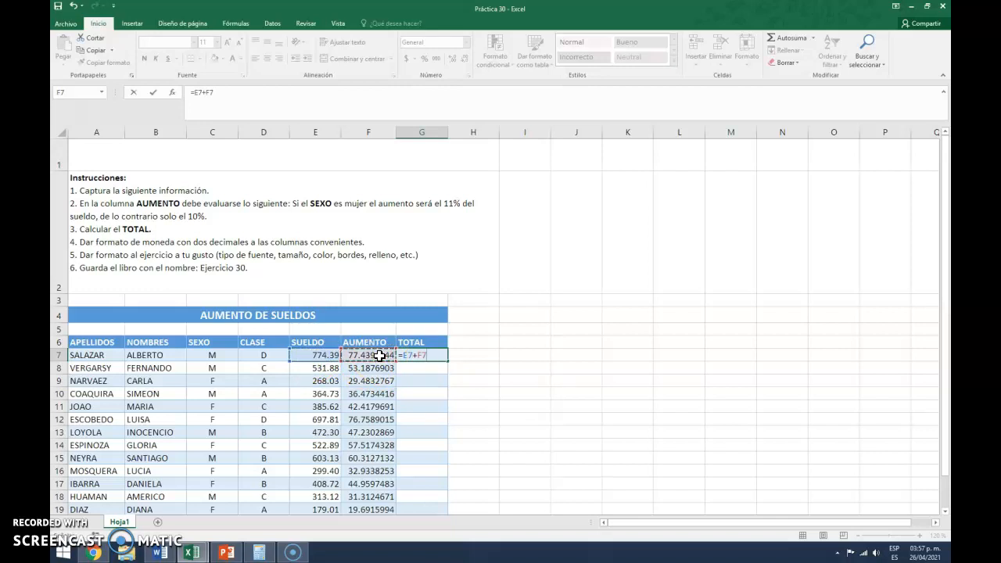
key(Return)
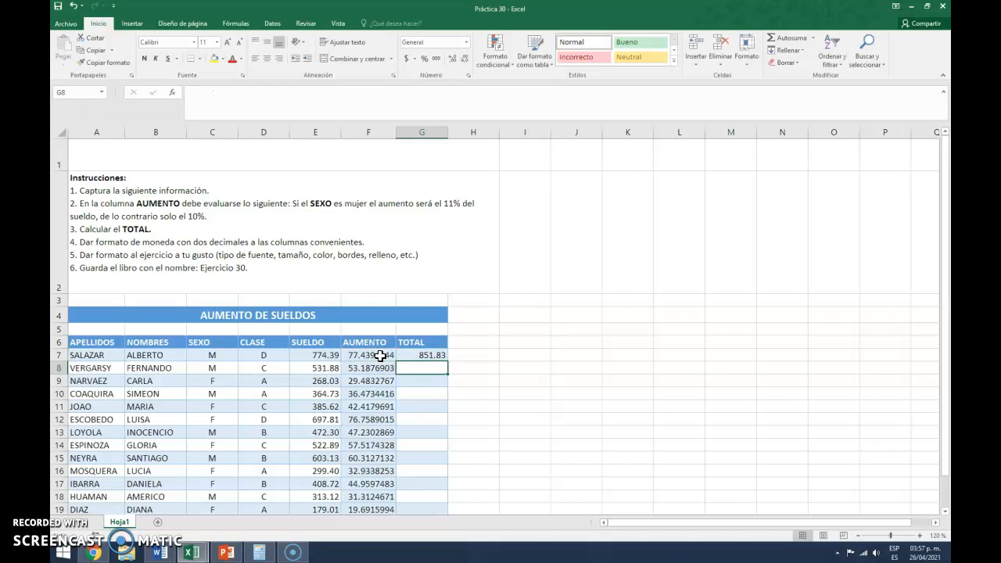
- Fill the TOTAL formula from G7 down to G21
click(434, 355)
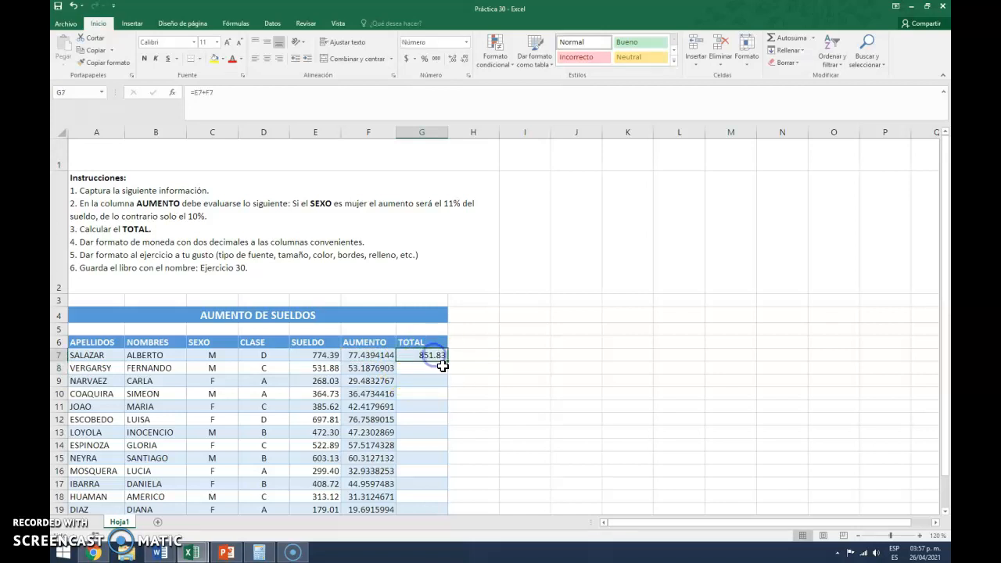
drag(448, 362, 447, 384)
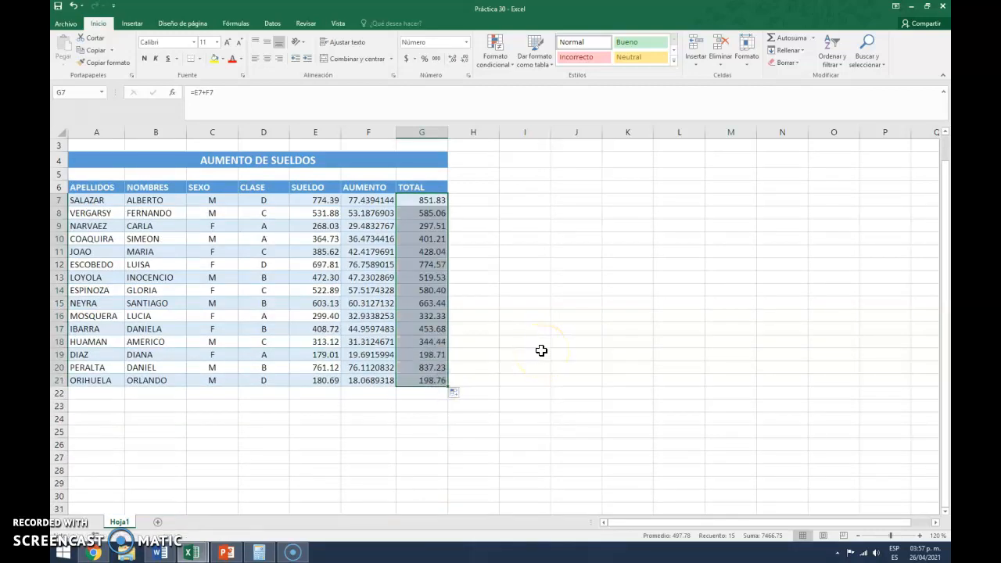
key(ctrl+z)
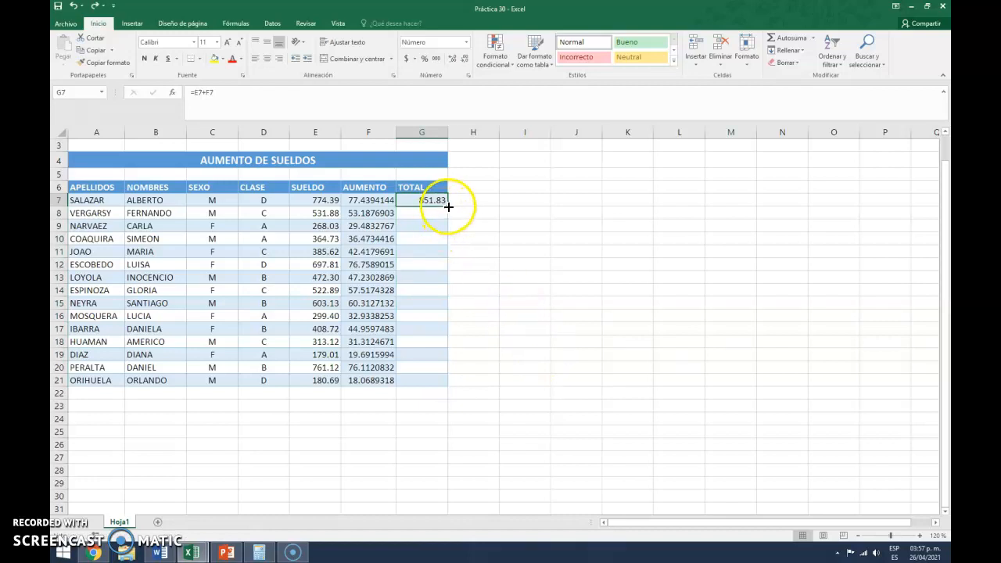
double_click(445, 206)
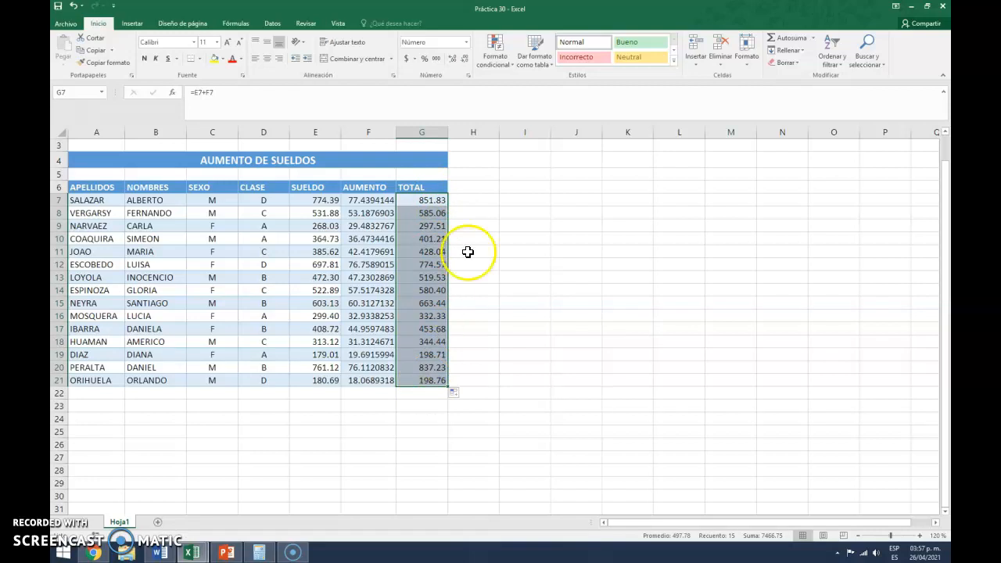
click(469, 197)
scroll(482, 265, up, 1)
scroll(481, 265, up, 1)
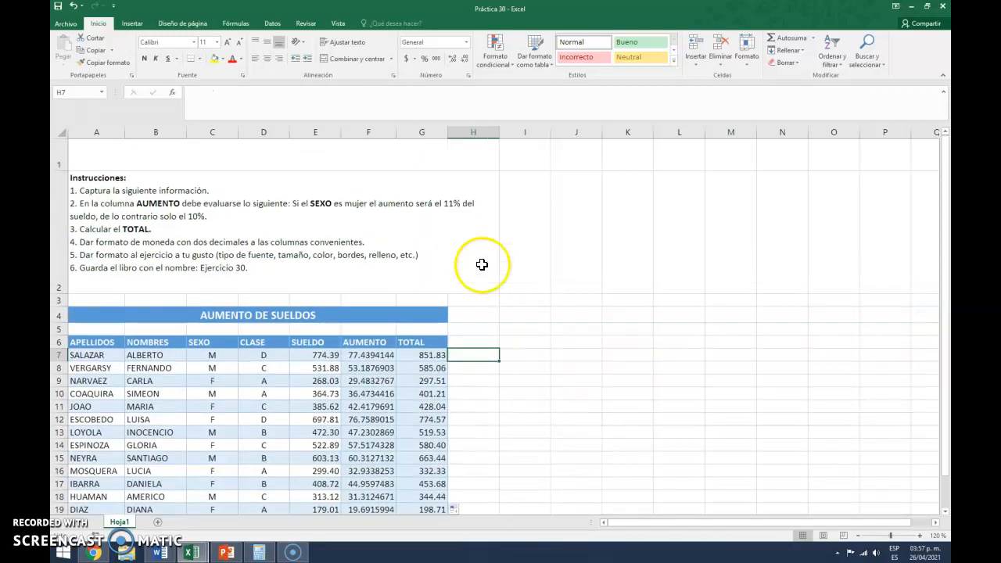
- Apply the Moneda number format to the SUELDO, AUMENTO and TOTAL values in E7:G21
scroll(473, 332, down, 1)
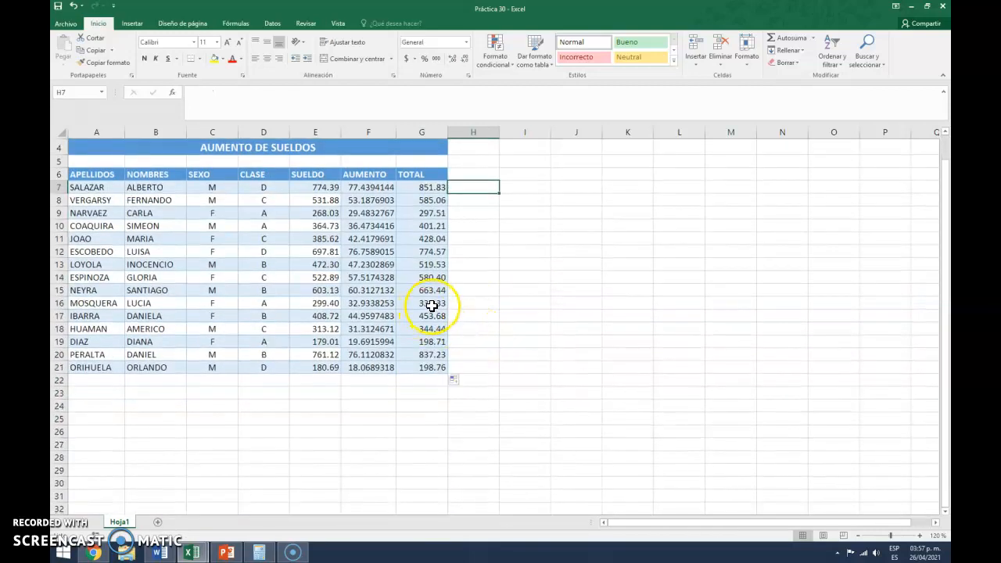
scroll(432, 305, up, 1)
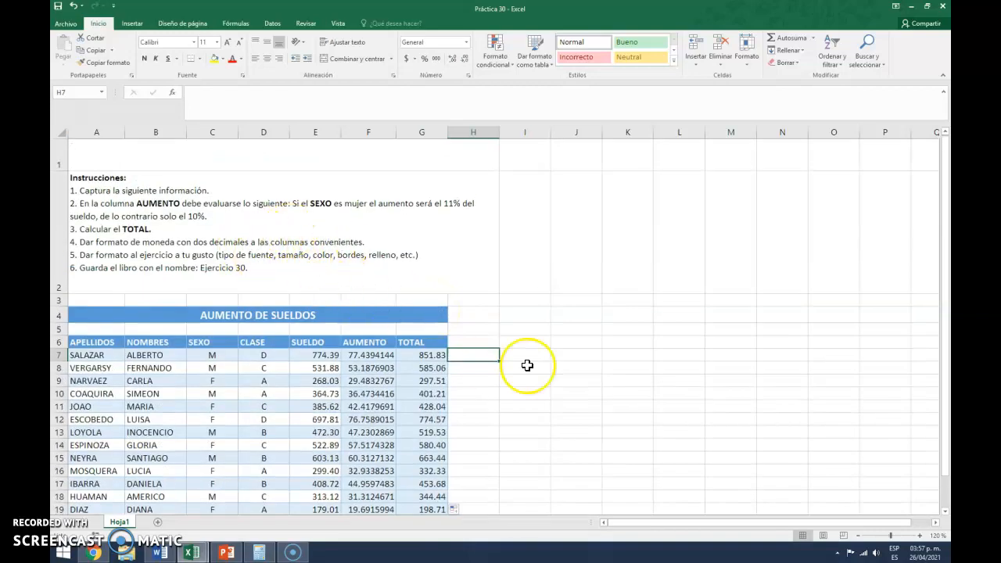
scroll(528, 365, down, 1)
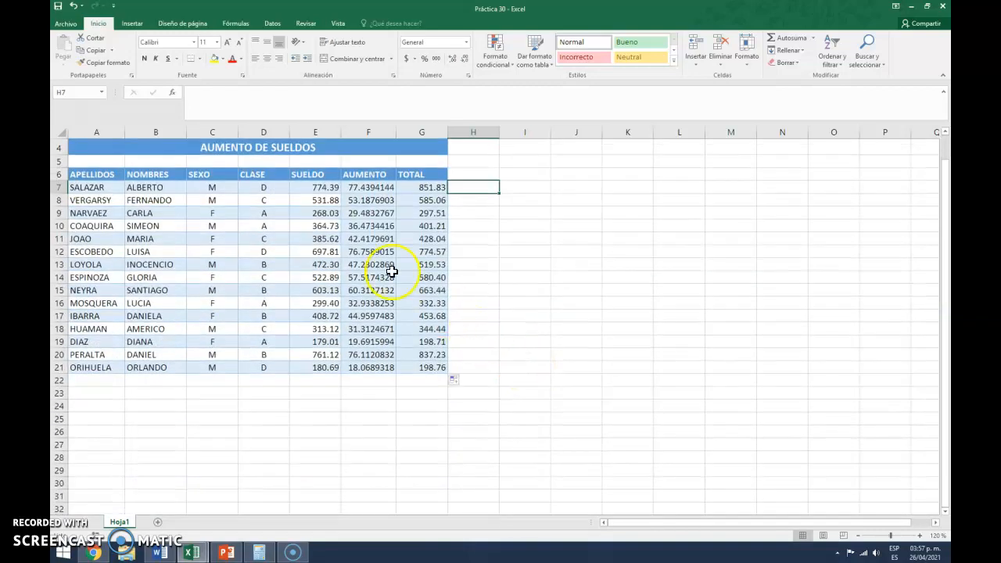
drag(313, 186, 409, 368)
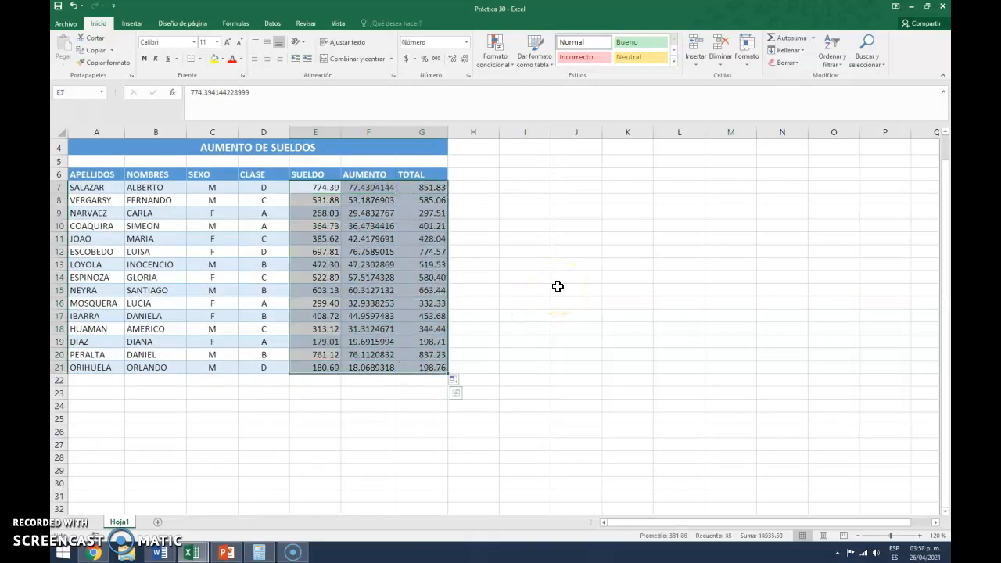
scroll(558, 287, up, 1)
scroll(557, 285, down, 1)
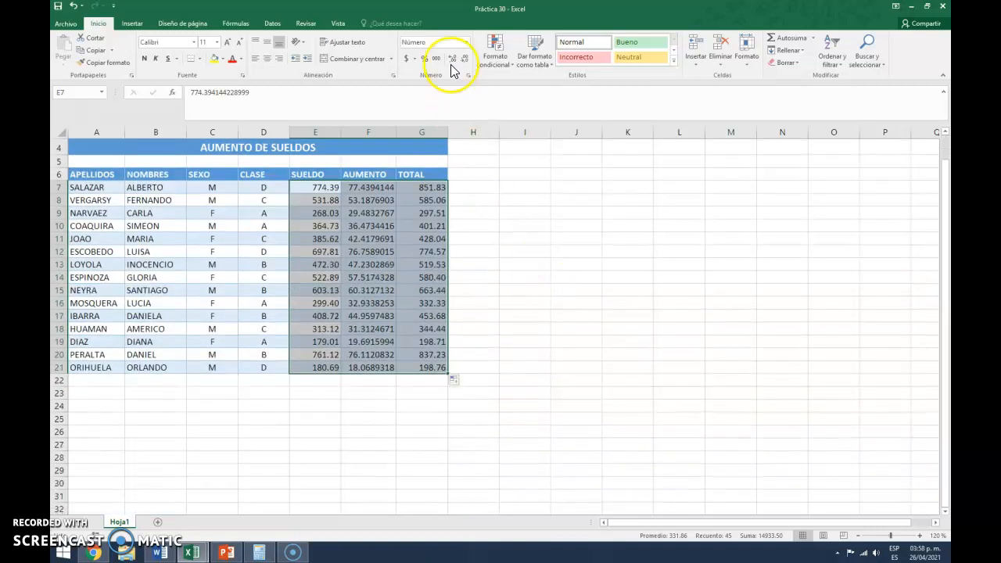
click(466, 42)
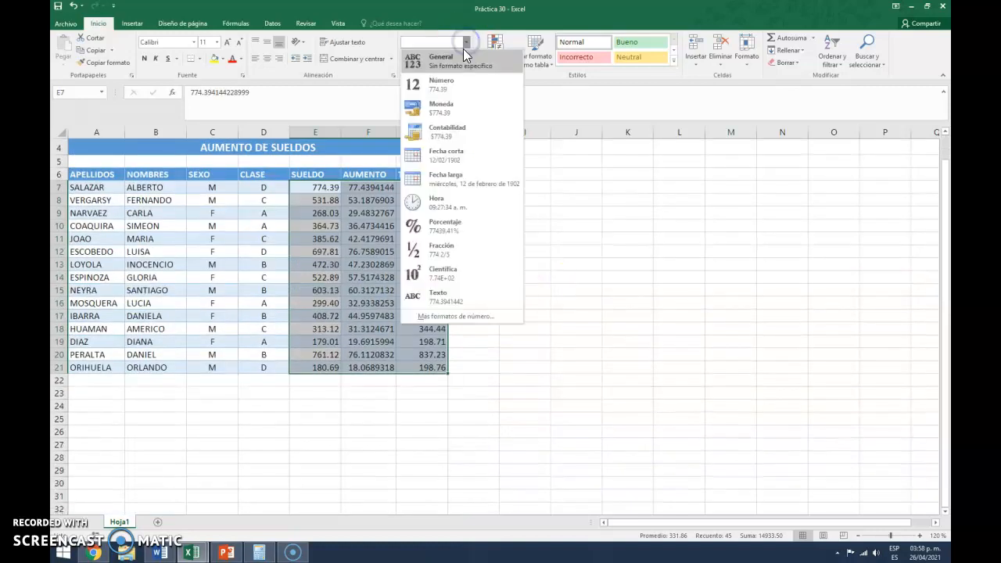
click(449, 116)
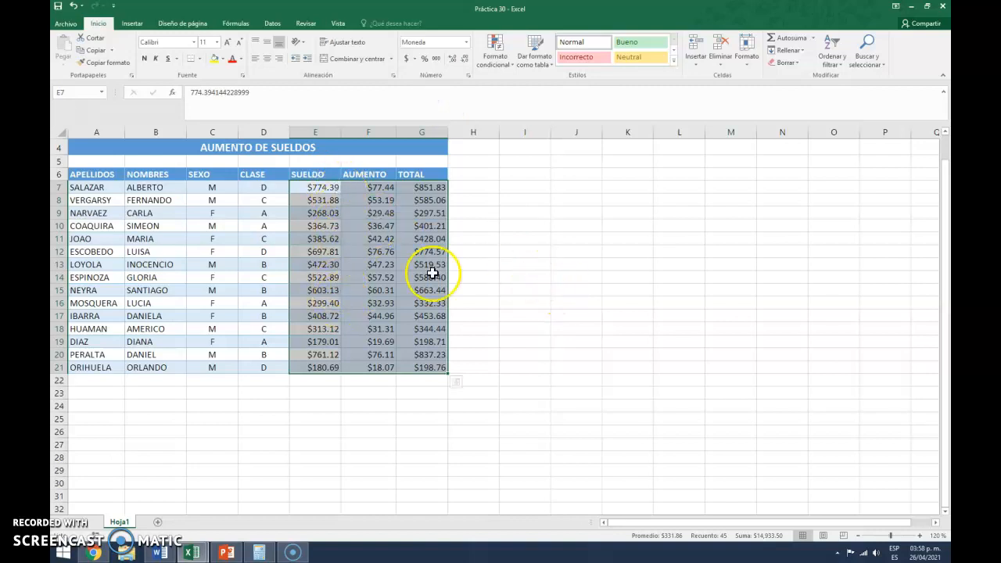
scroll(565, 262, up, 1)
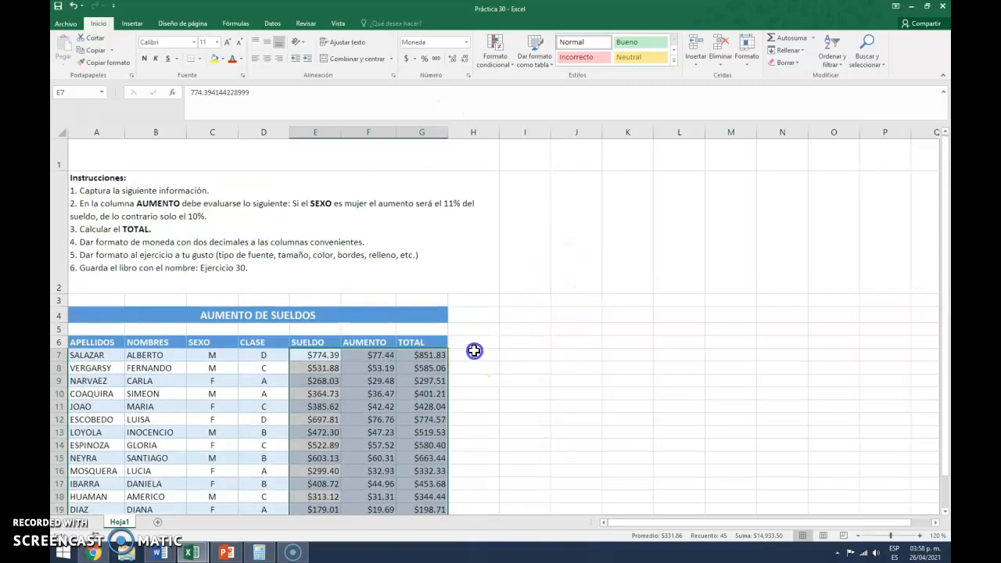
click(474, 354)
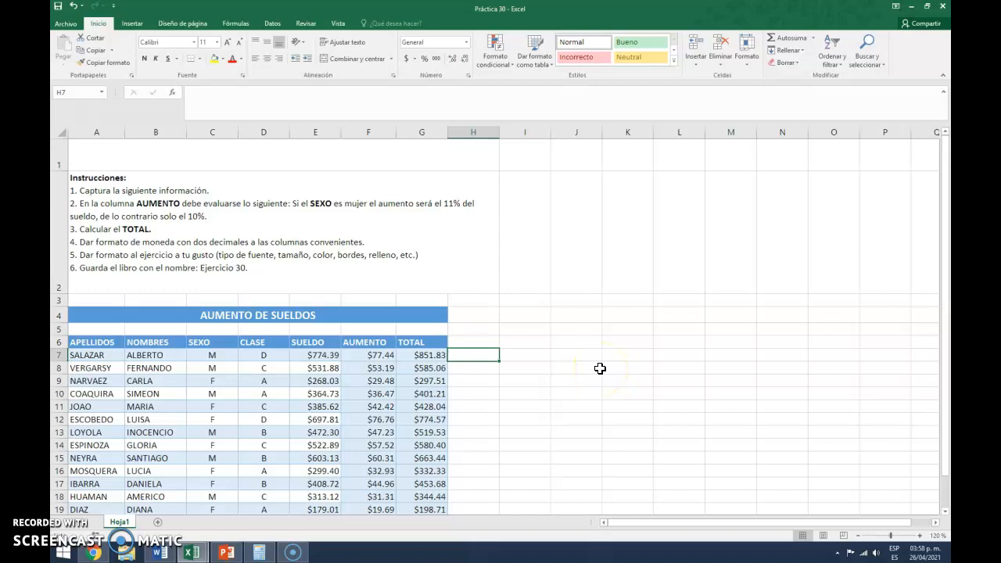
scroll(600, 368, down, 1)
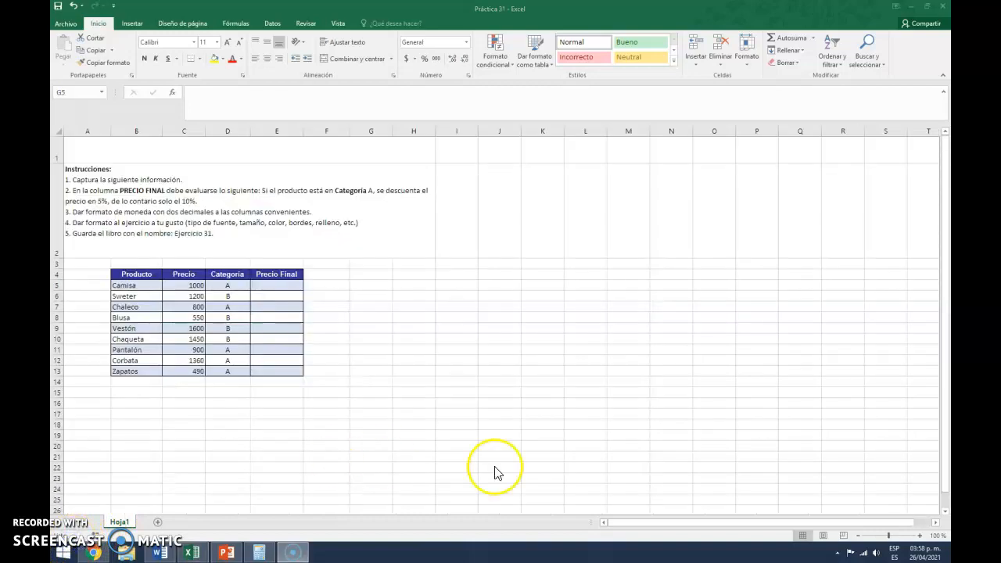
- Enlarge the Práctica 31 sheet to 130% zoom and select the Precio Final cell E5 for Camisa
click(924, 536)
click(924, 537)
click(924, 537)
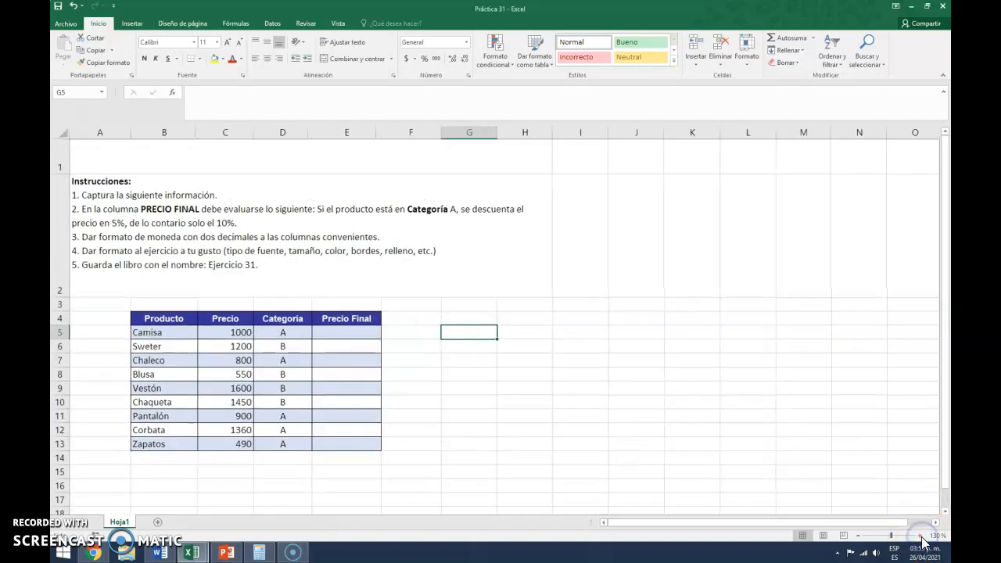
click(343, 334)
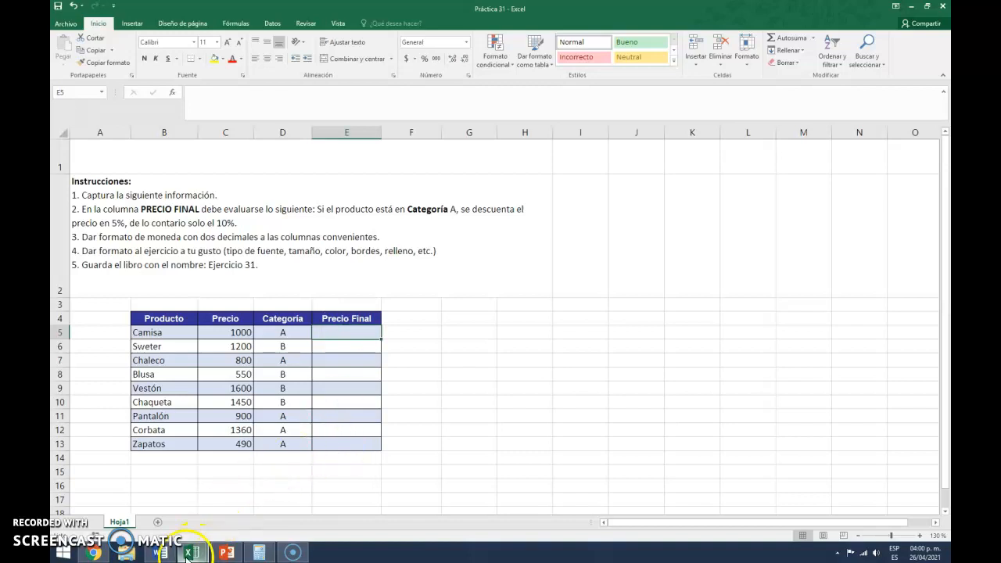
- Review the AUMENTO and TOTAL formulas in F7 and G7 of the Práctica 30 workbook, and return to Práctica 31
mouse_move(189, 555)
click(156, 500)
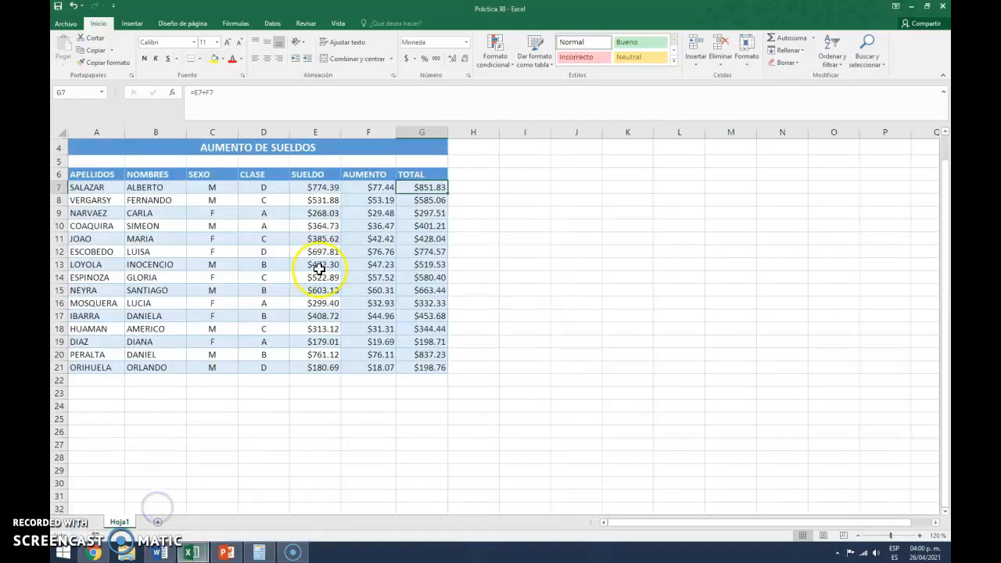
click(371, 189)
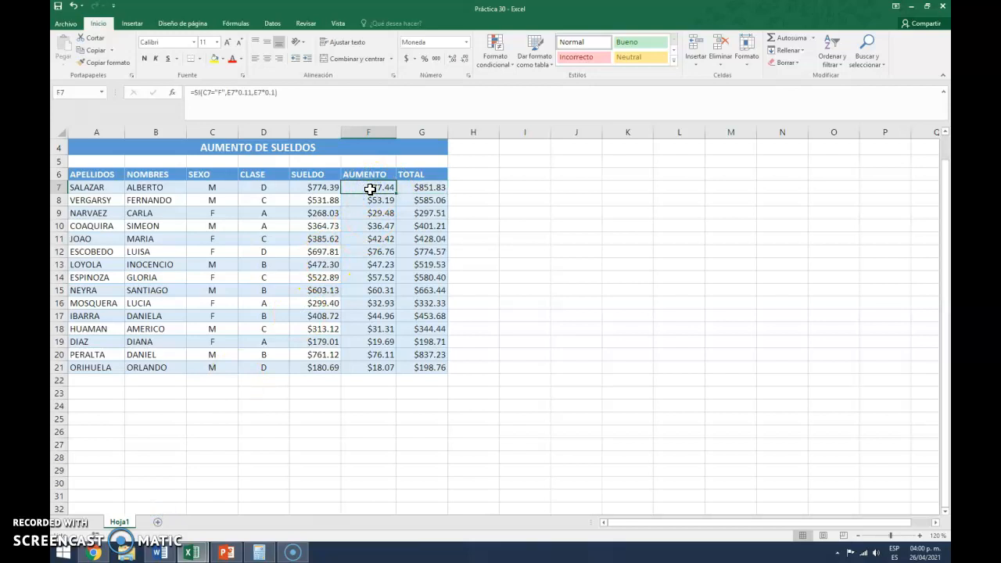
click(420, 187)
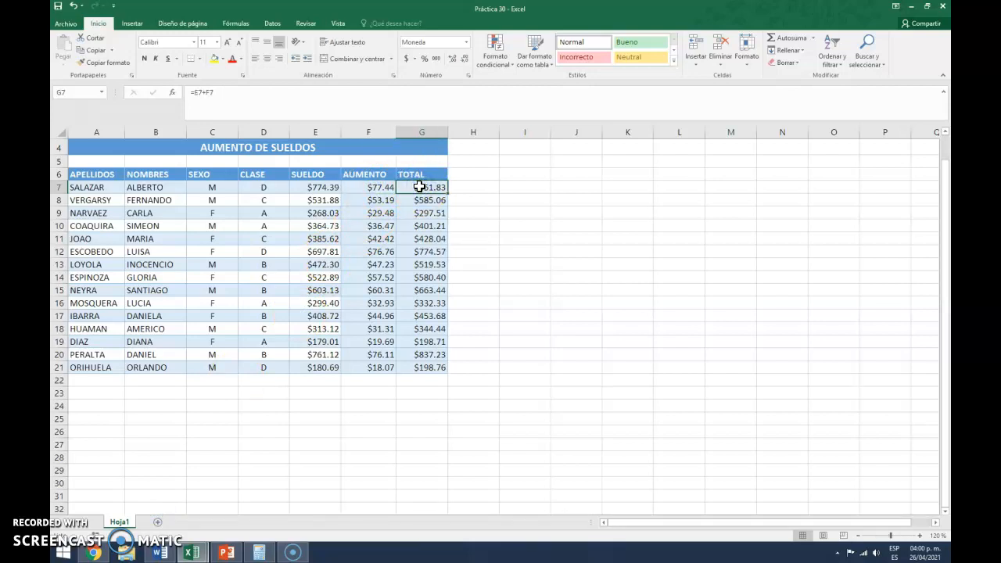
mouse_move(194, 554)
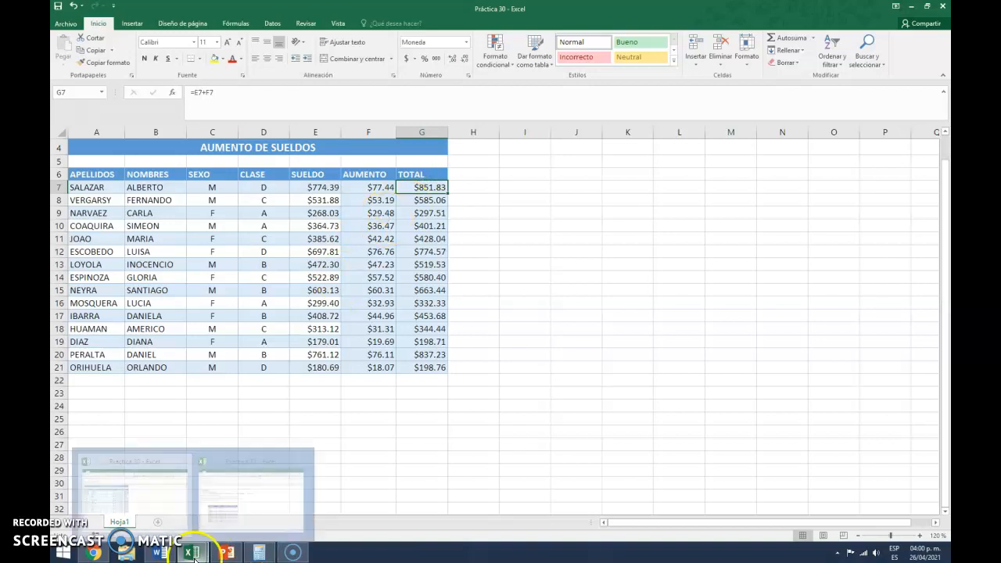
click(288, 506)
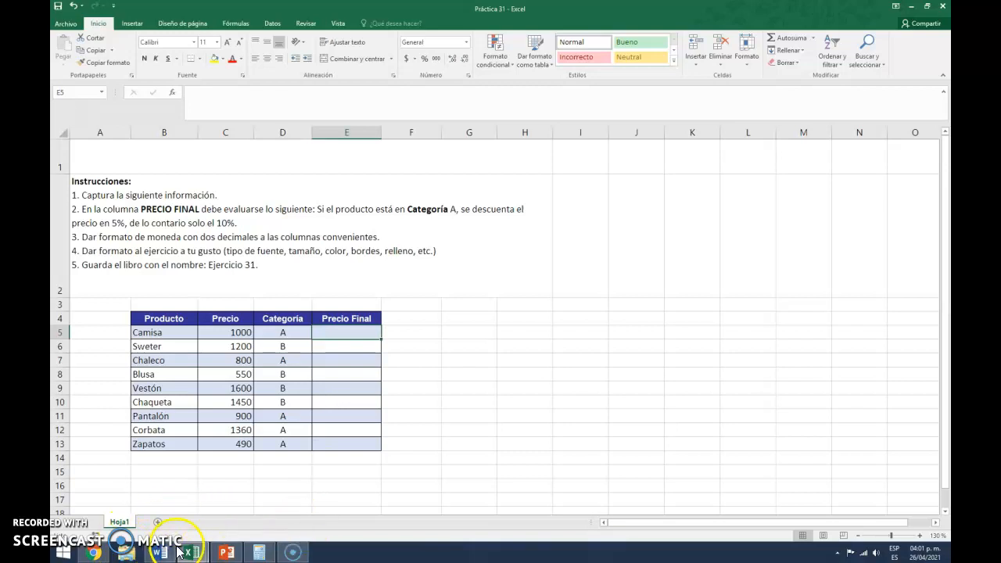
- Switch to Chrome and reload the twinkl poster page on the order of operations to view it
click(95, 553)
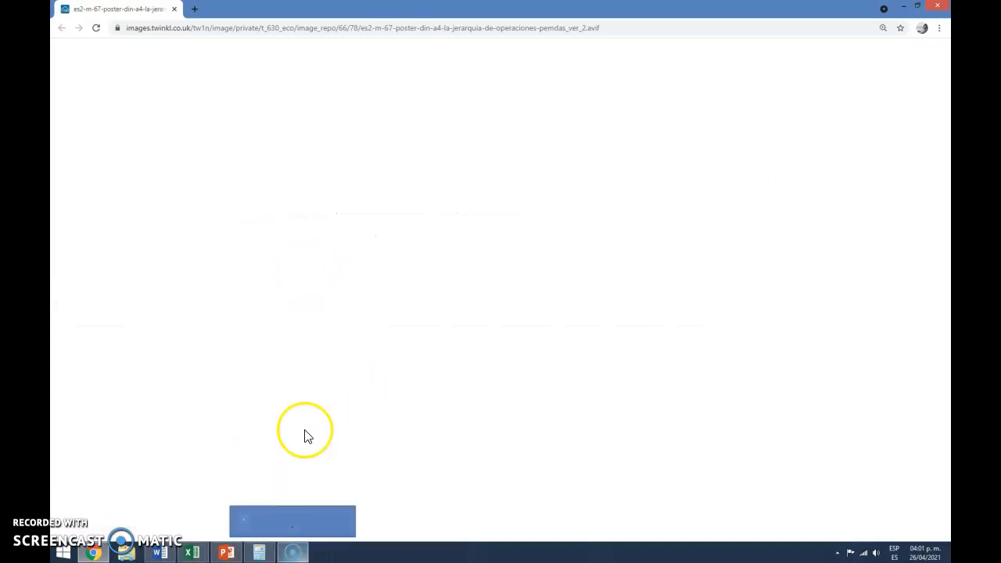
click(97, 30)
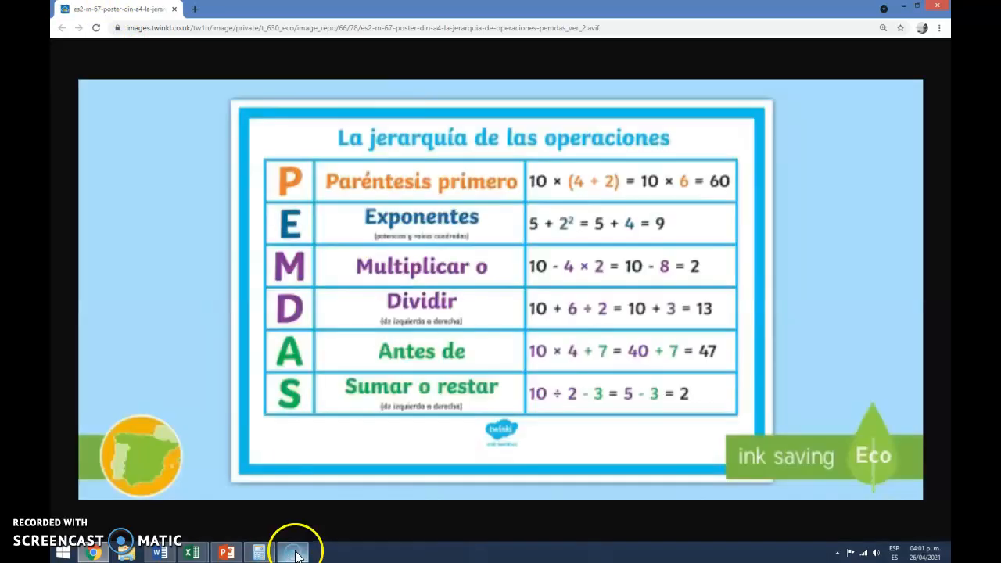
mouse_move(296, 556)
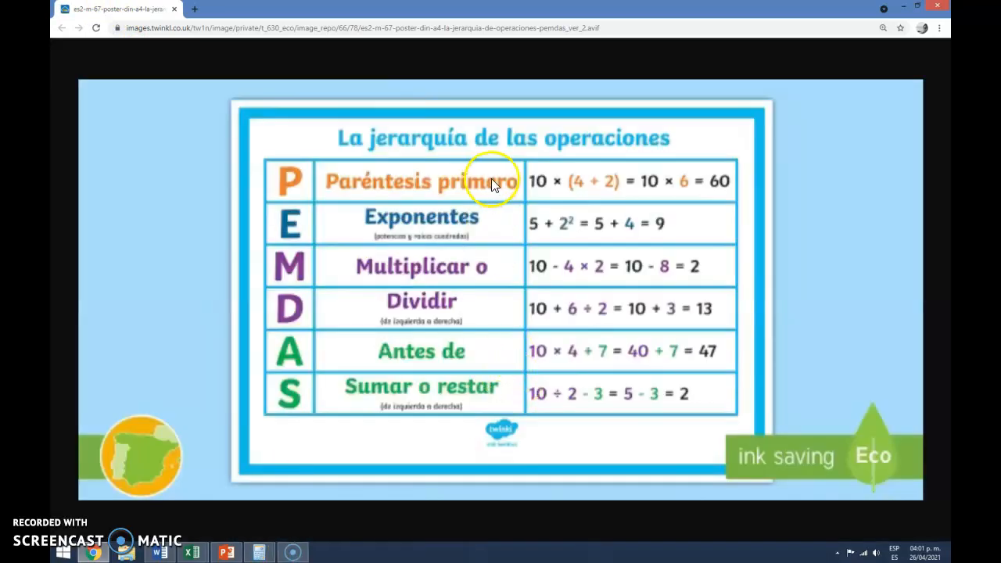